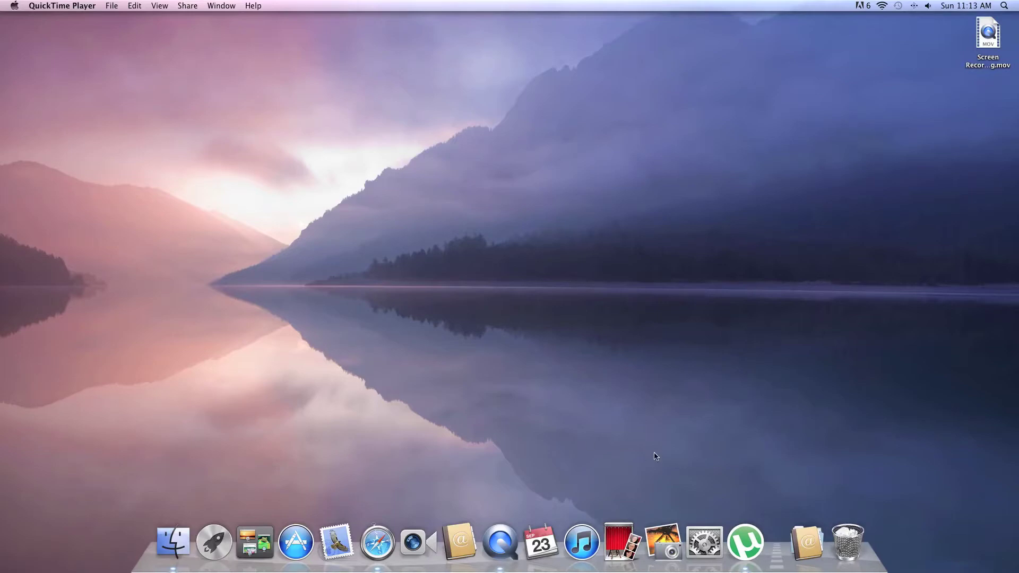
Launch Safari and load the Google homepage
{"action": "left_click", "coordinate": [802, 537]}
{"action": "left_click", "coordinate": [802, 537]}
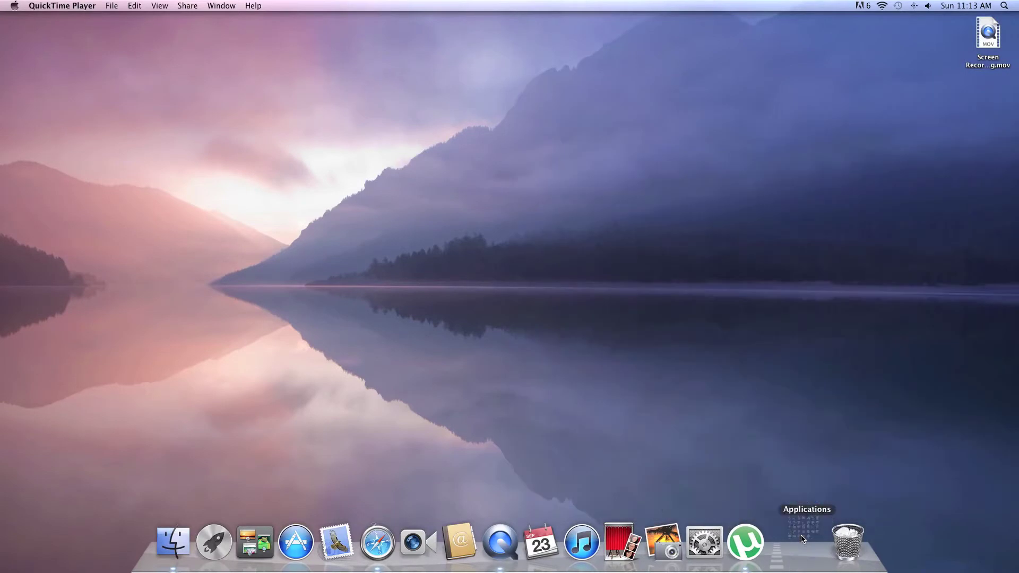
{"action": "left_click", "coordinate": [377, 542]}
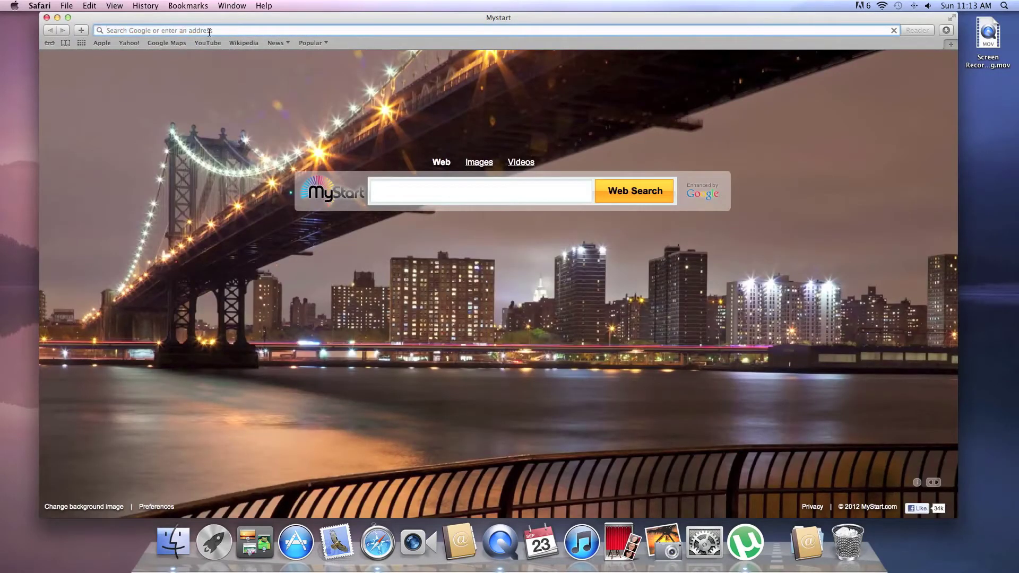
{"action": "left_click", "coordinate": [210, 32]}
{"action": "type", "text": "google"}
{"action": "key", "text": "Return"}
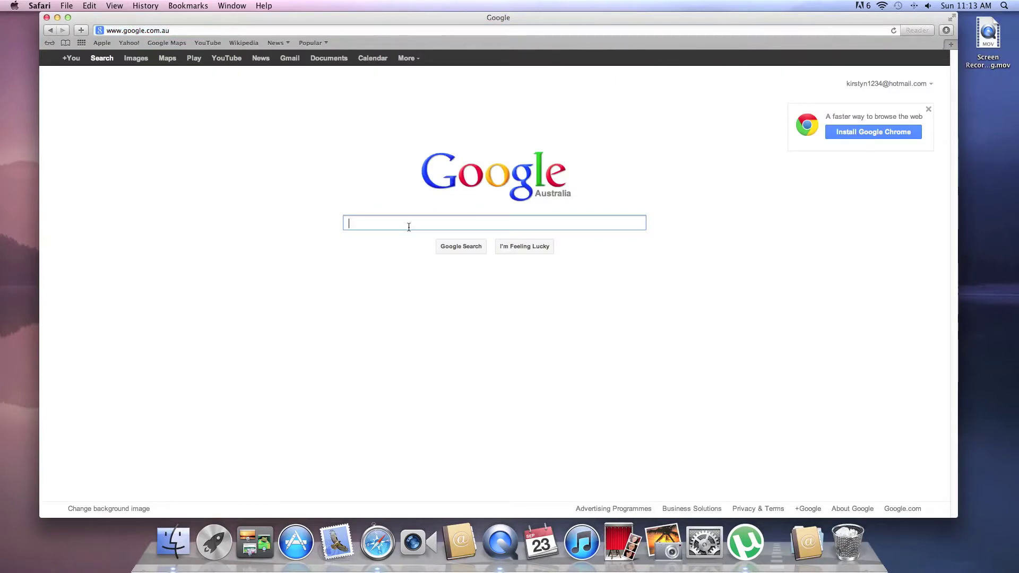
Search Google for 'utorrent' and open the official µTorrent website
{"action": "type", "text": "utorrent"}
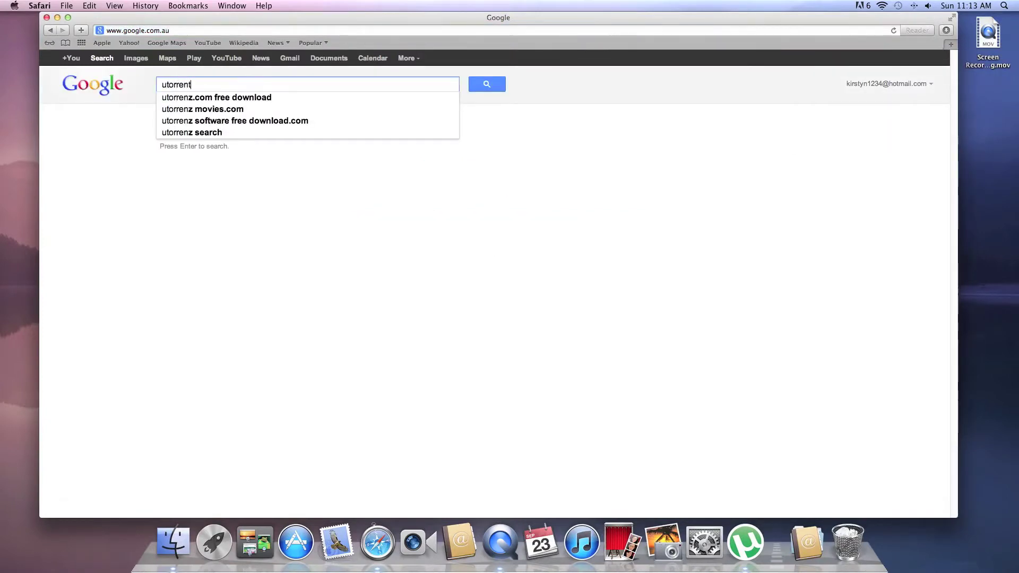
{"action": "key", "text": "Return"}
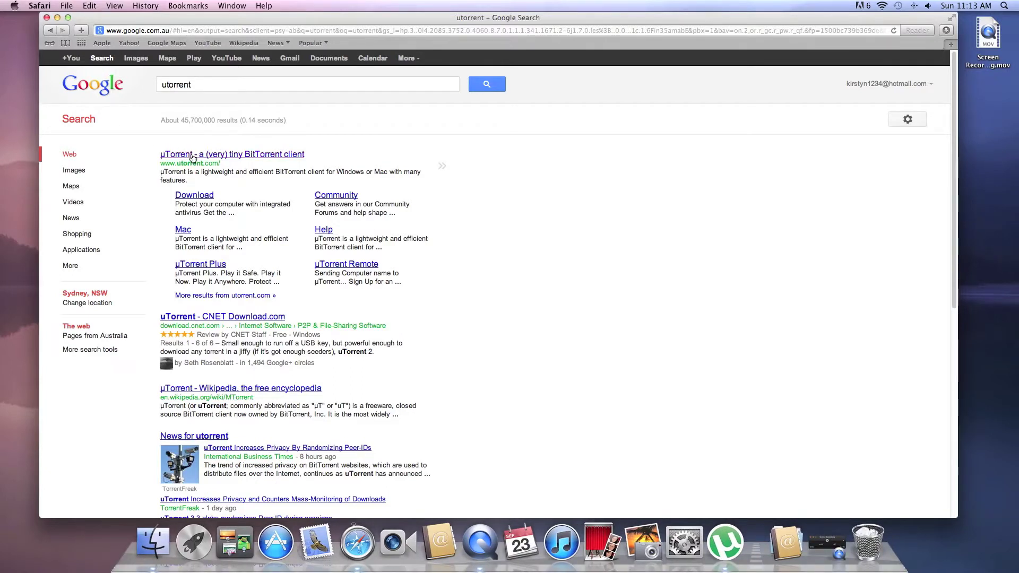
{"action": "left_click", "coordinate": [193, 158]}
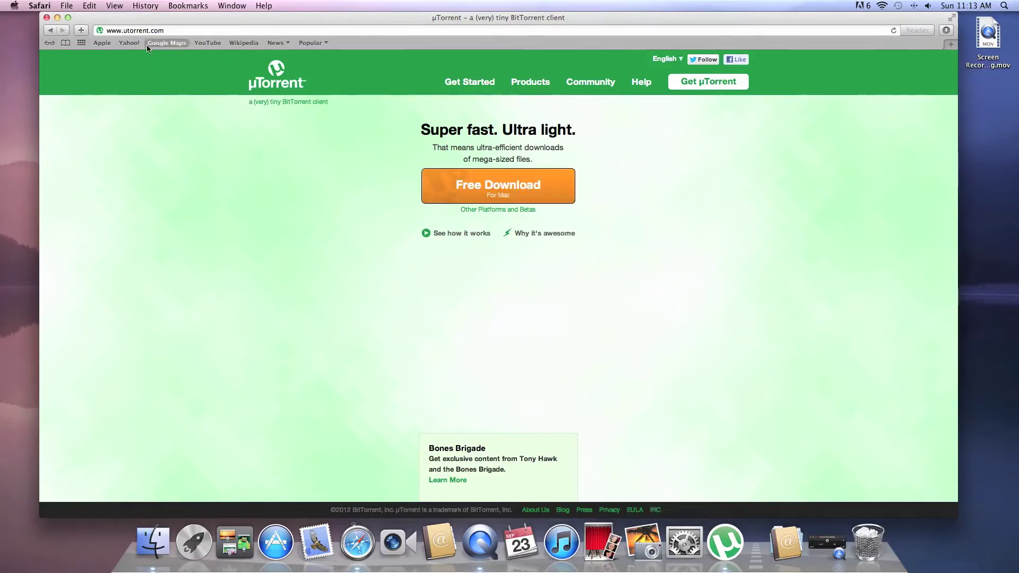
Select the µTorrent page's web address, then close the Safari window
{"action": "left_click", "coordinate": [304, 30]}
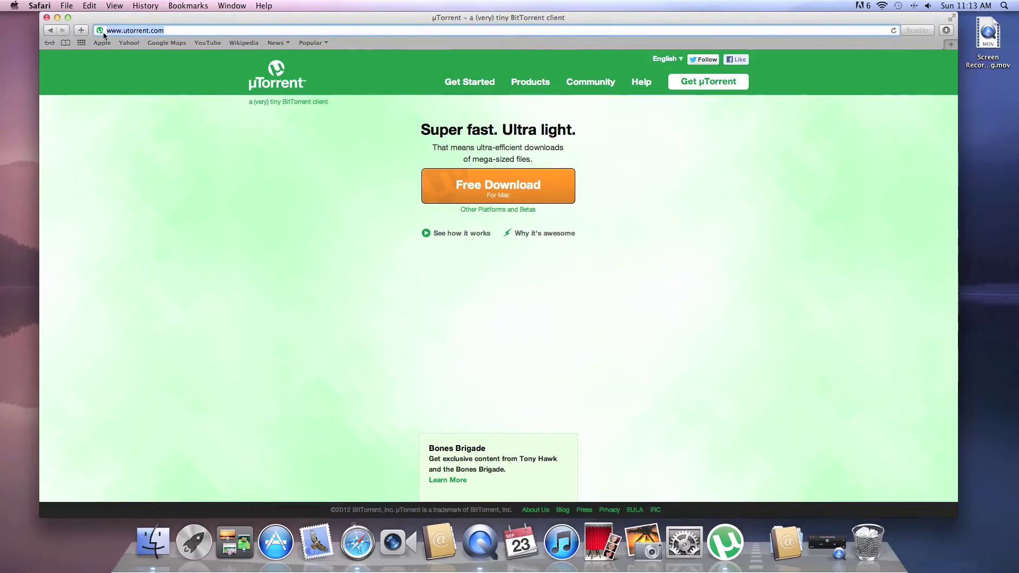
{"action": "left_click", "coordinate": [46, 18]}
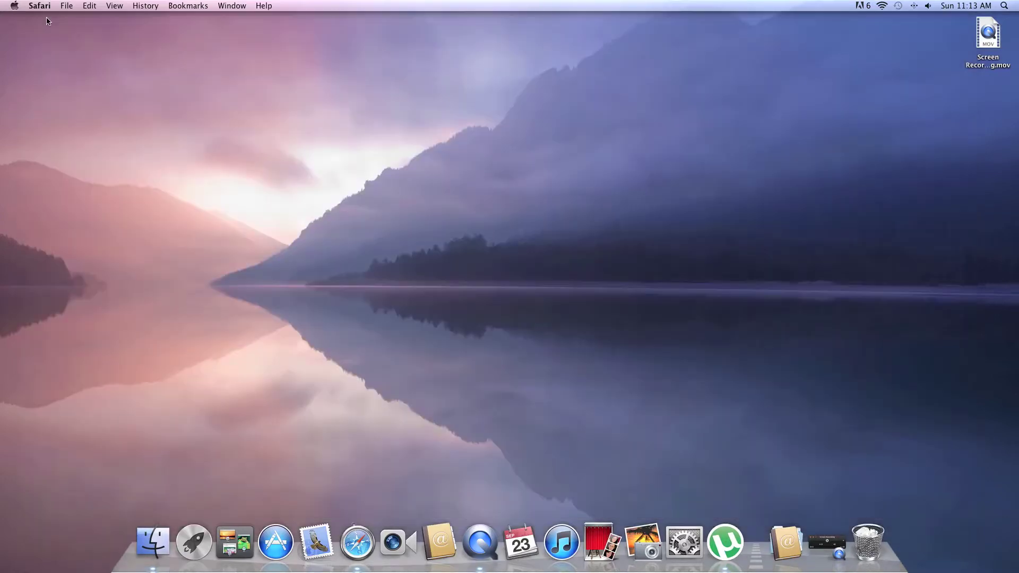
Launch uTorrent and search it for 'Glee S1Ep4'
{"action": "left_click", "coordinate": [732, 536]}
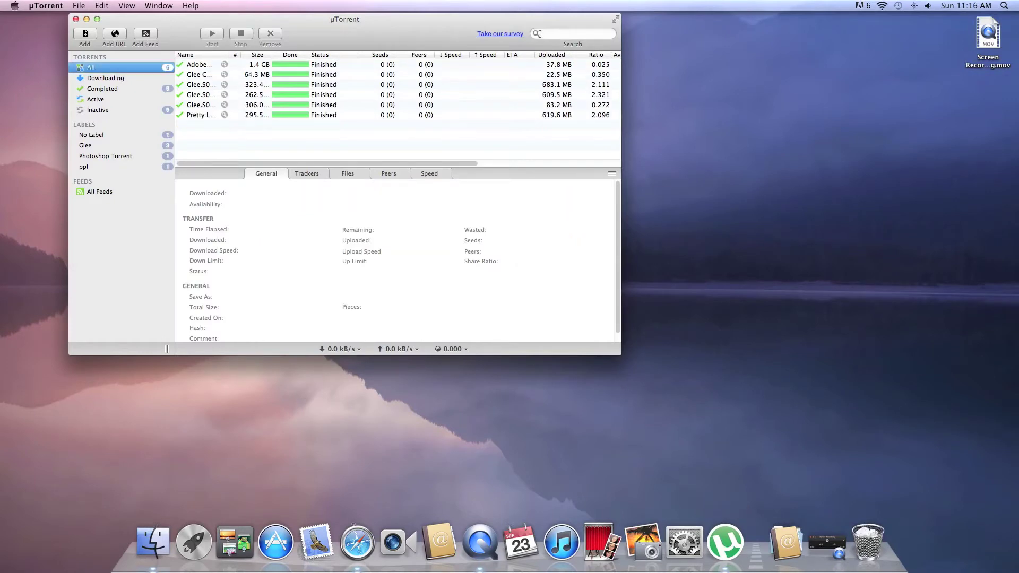
{"action": "left_click", "coordinate": [549, 35]}
{"action": "type", "text": "G"}
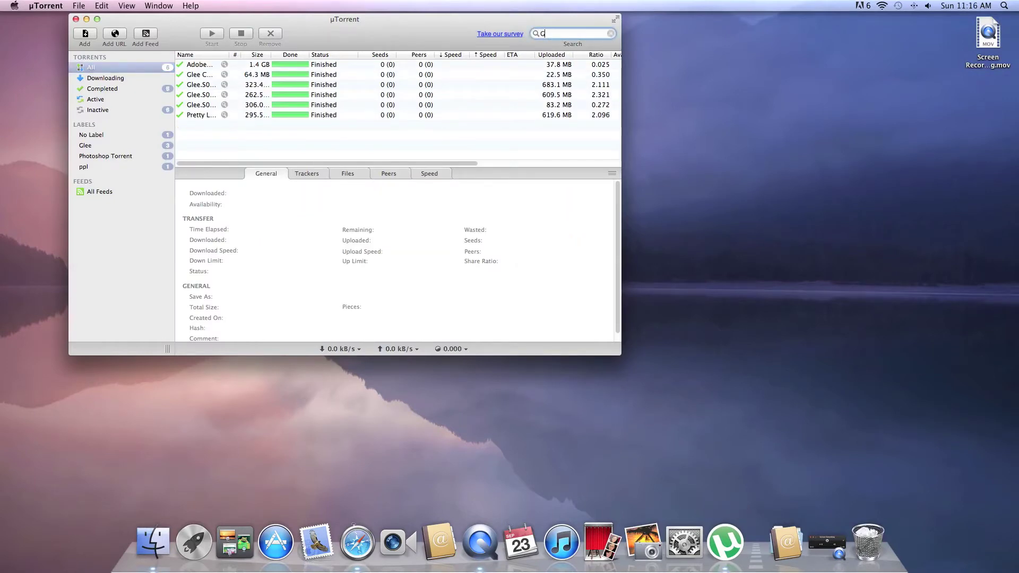
{"action": "type", "text": "lee S1Ep4"}
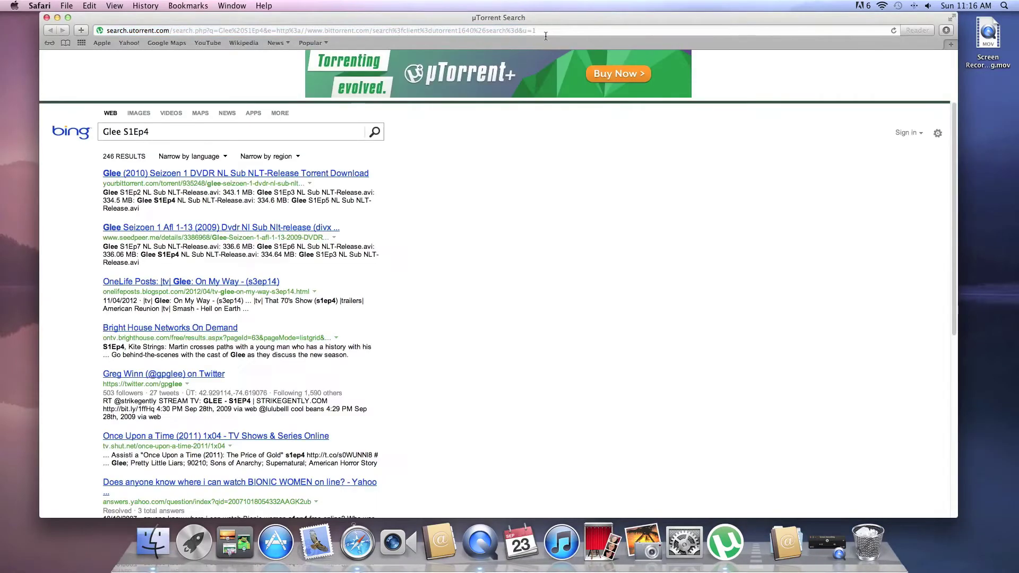
Refine the Bing search to 'Glee S1Ep4 Download' and look through the results
{"action": "left_click", "coordinate": [224, 129]}
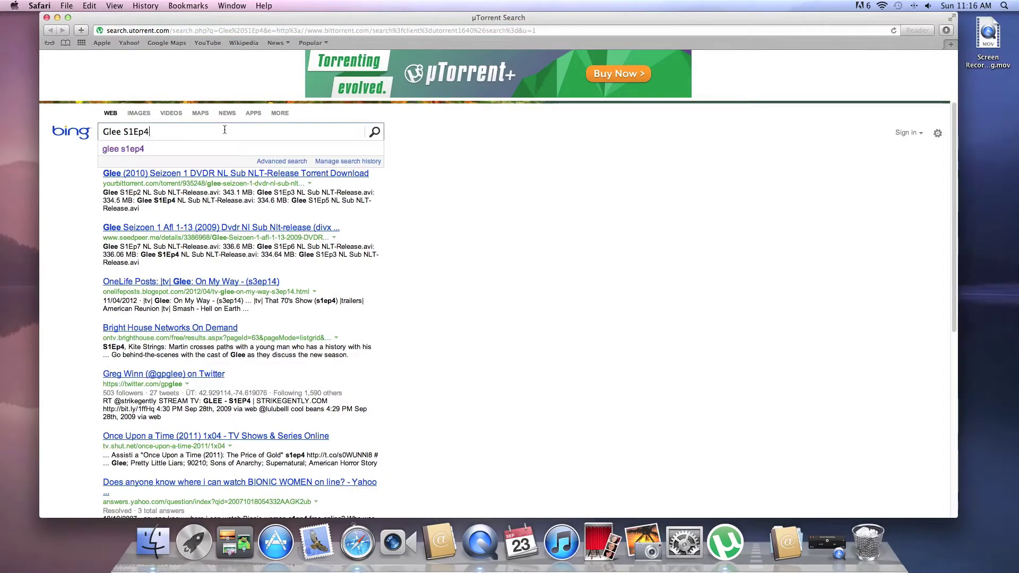
{"action": "type", "text": "Download"}
{"action": "key", "text": "Return"}
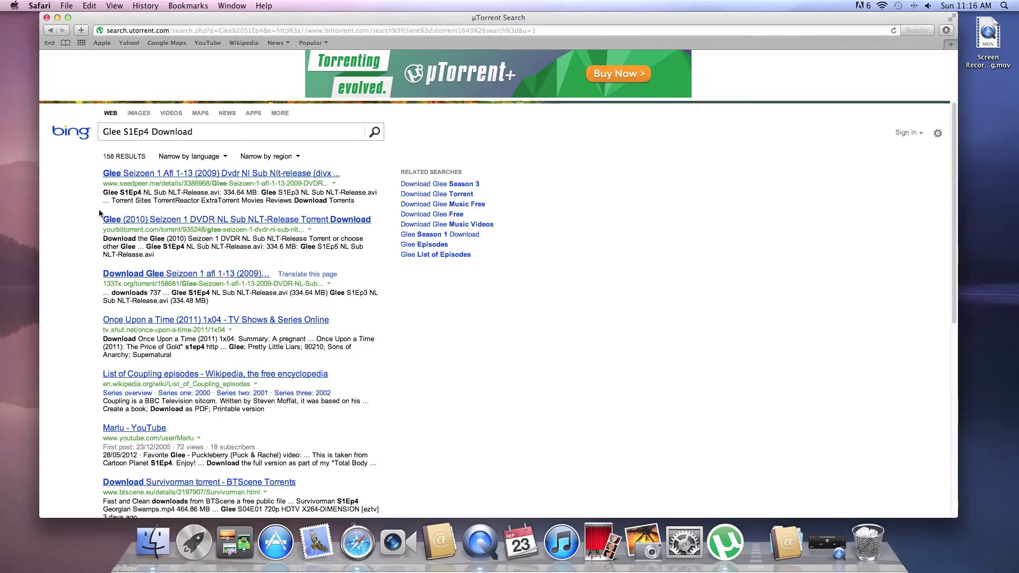
{"action": "scroll", "coordinate": [99, 213], "scroll_direction": "down", "scroll_amount": 1}
{"action": "scroll", "coordinate": [99, 213], "scroll_direction": "down", "scroll_amount": 1}
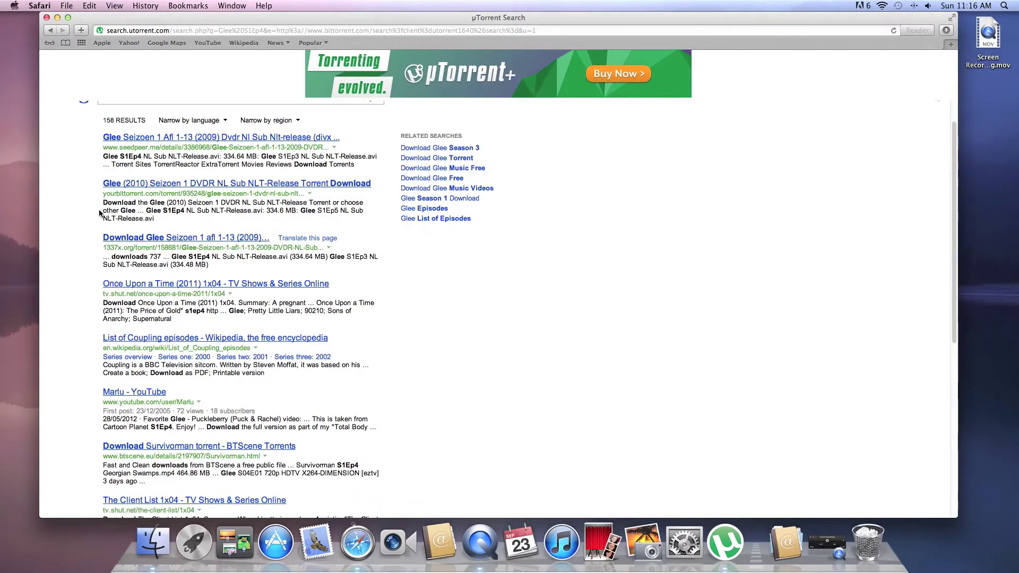
{"action": "scroll", "coordinate": [100, 213], "scroll_direction": "up", "scroll_amount": 2}
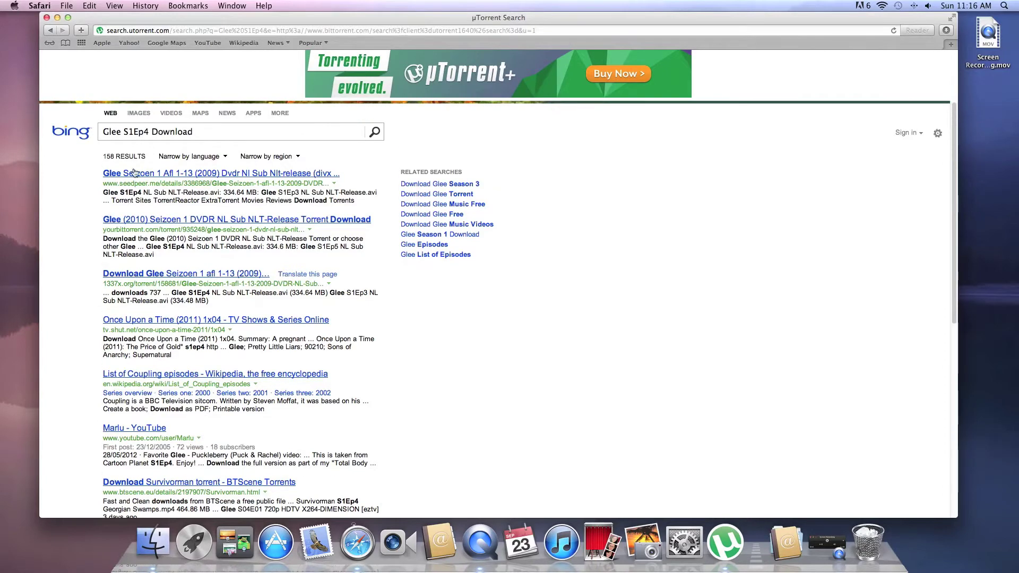
Correct the query to 'Glee S1E4 Download' and resubmit it
{"action": "left_click", "coordinate": [141, 136]}
{"action": "key", "text": "BackSpace"}
{"action": "key", "text": "Return"}
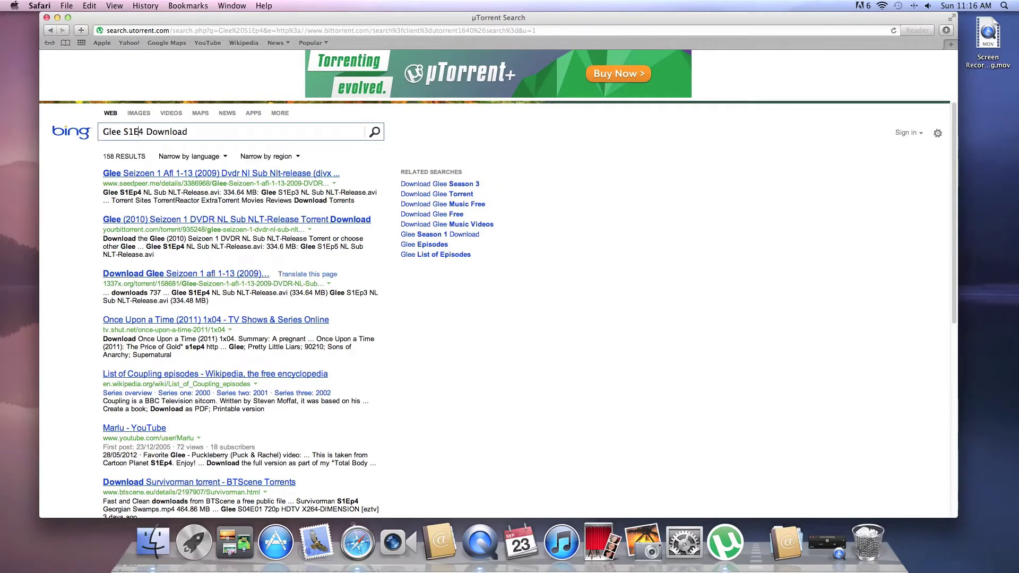
{"action": "scroll", "coordinate": [70, 165], "scroll_direction": "down", "scroll_amount": 8}
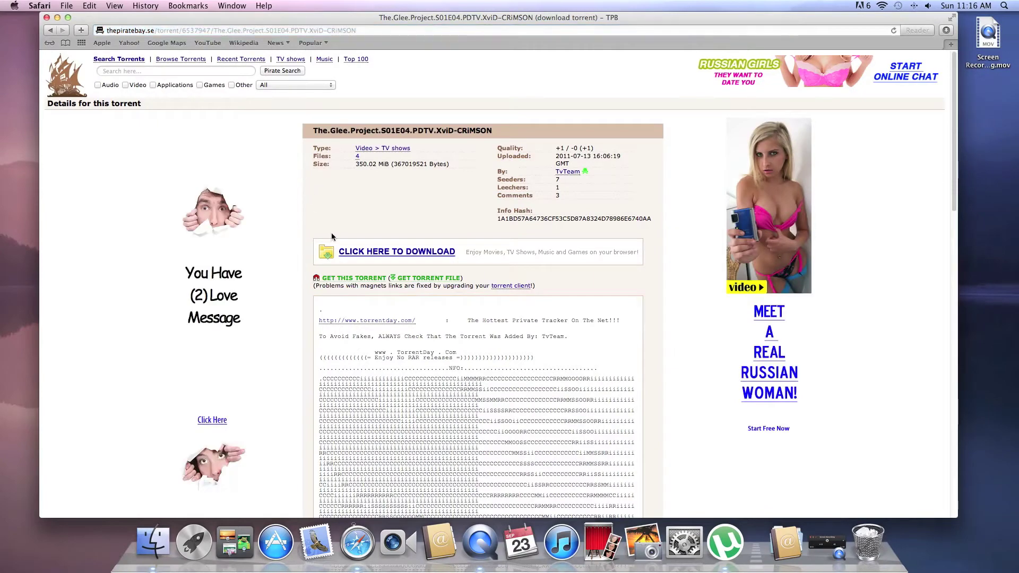
Download the Glee Project S01E04 torrent file and scroll through its comments
{"action": "left_click", "coordinate": [428, 277]}
{"action": "scroll", "coordinate": [298, 269], "scroll_direction": "down", "scroll_amount": 10}
{"action": "scroll", "coordinate": [298, 265], "scroll_direction": "down", "scroll_amount": 4}
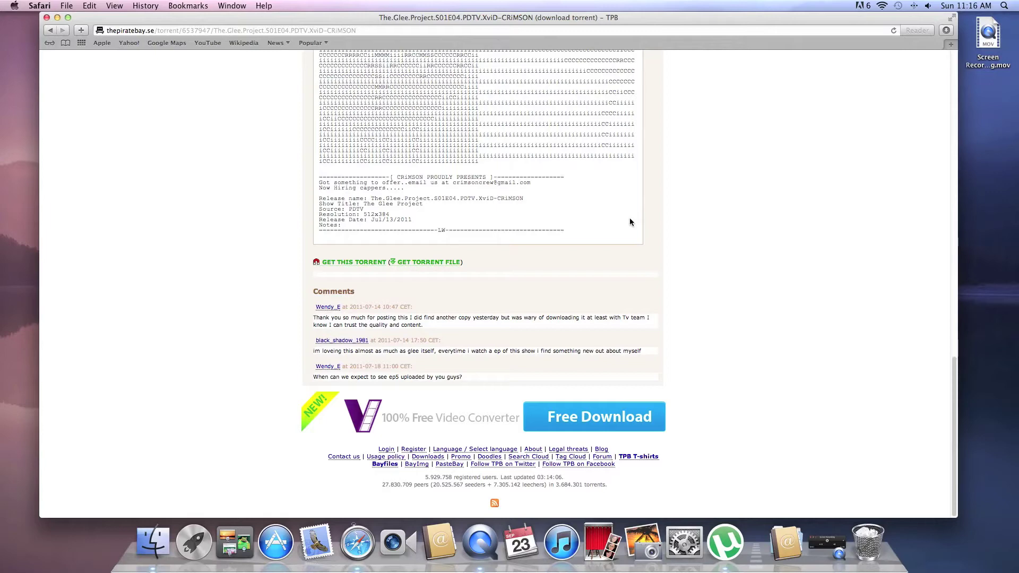
{"action": "scroll", "coordinate": [630, 222], "scroll_direction": "up", "scroll_amount": 10}
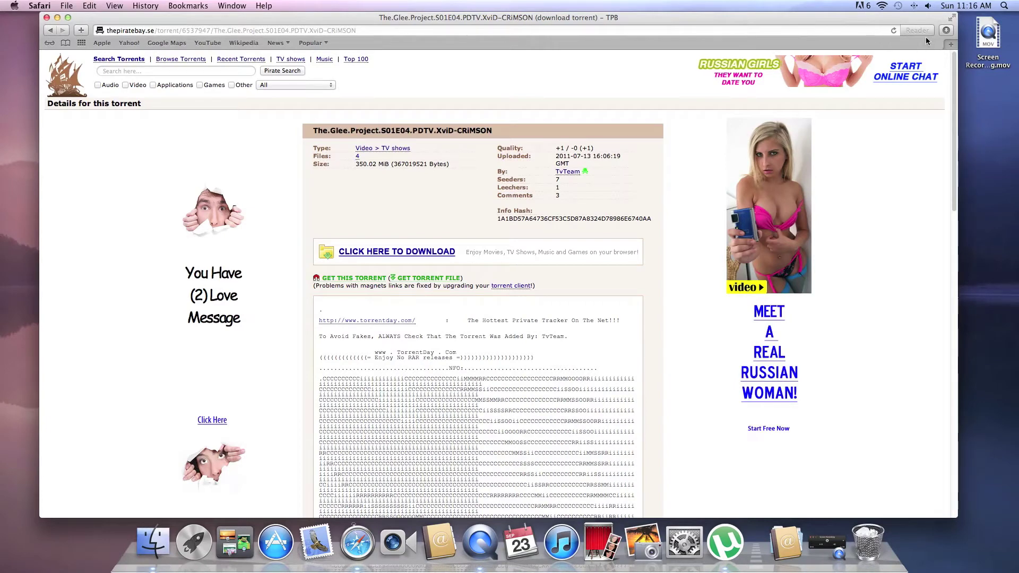
Open the downloaded torrent in uTorrent, keeping only the 350.0 MB video file, and start downloading
{"action": "left_click", "coordinate": [946, 31]}
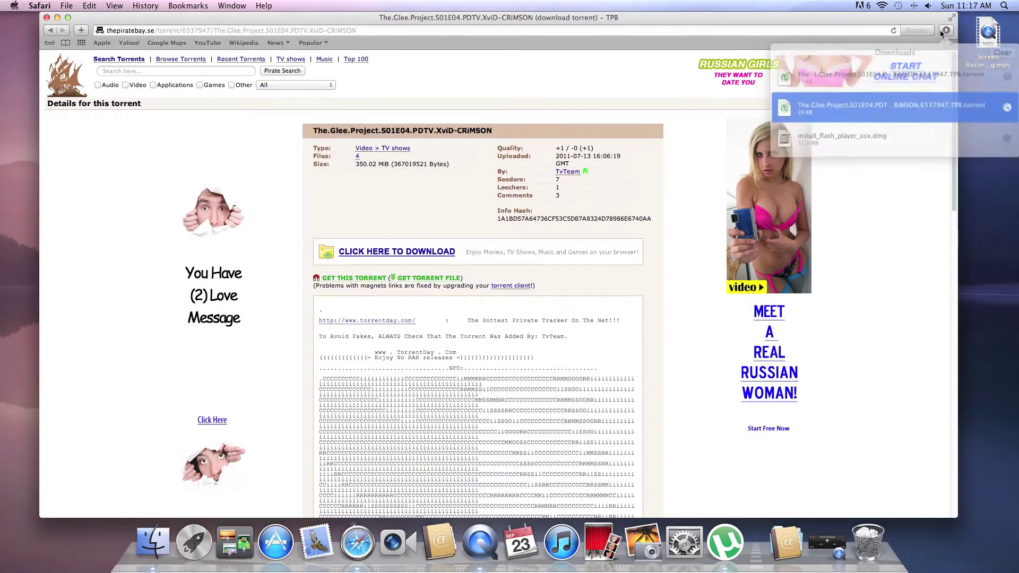
{"action": "left_click", "coordinate": [900, 77]}
{"action": "double_click", "coordinate": [899, 77]}
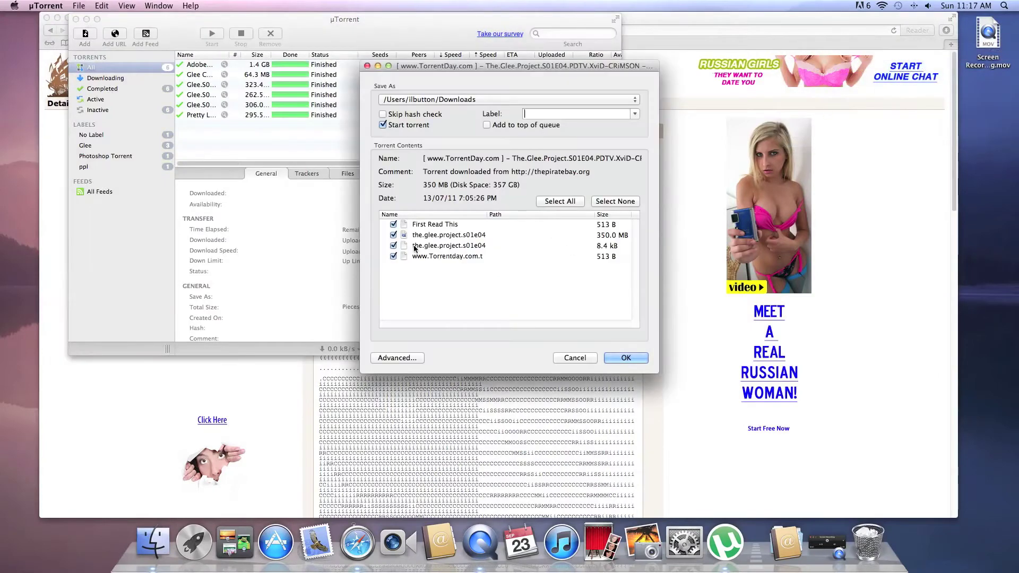
{"action": "left_click", "coordinate": [393, 225]}
{"action": "left_click", "coordinate": [393, 245]}
{"action": "left_click", "coordinate": [394, 256]}
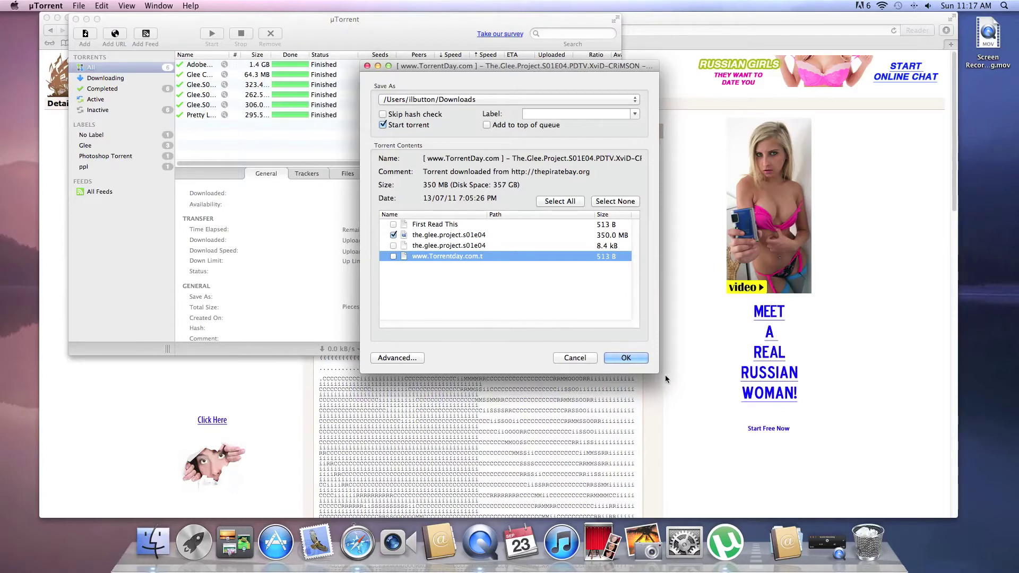
{"action": "left_click", "coordinate": [626, 358]}
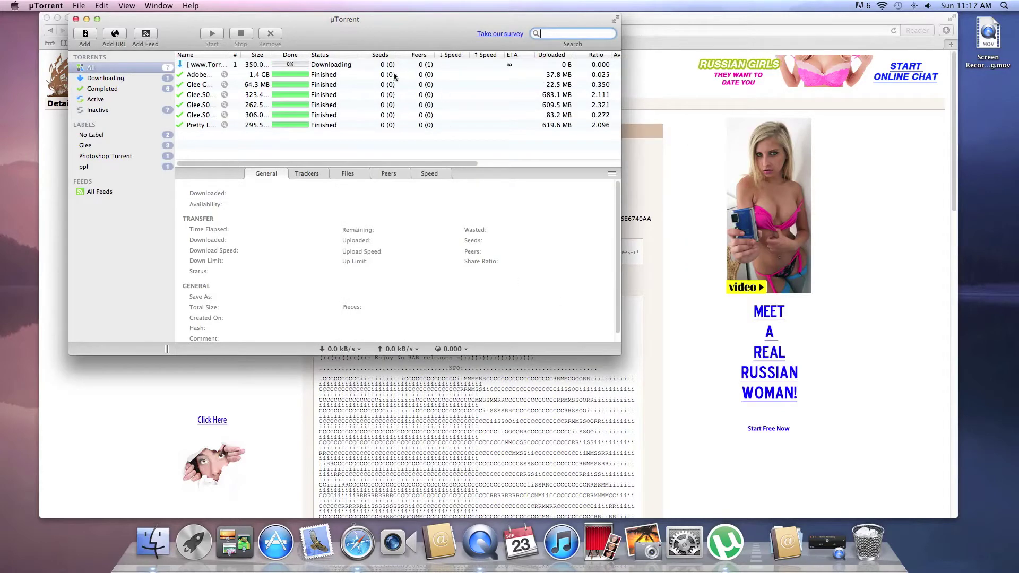
Once downloaded, open the.glee.project.s01e04.pdtv.xvid-crimson.avi from Downloads and start playback
{"action": "left_click", "coordinate": [366, 64]}
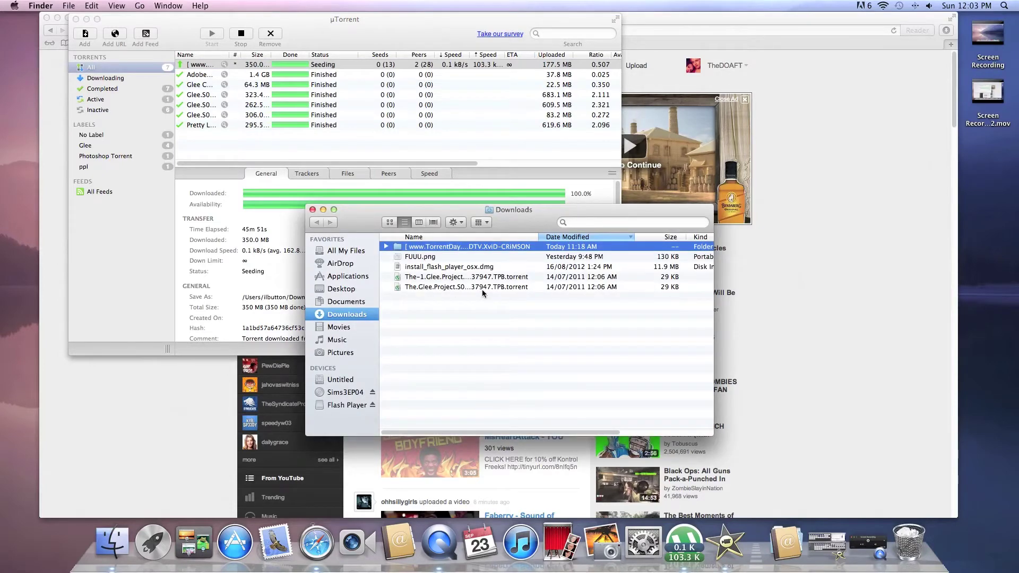
{"action": "left_click", "coordinate": [386, 247]}
{"action": "left_click", "coordinate": [466, 257]}
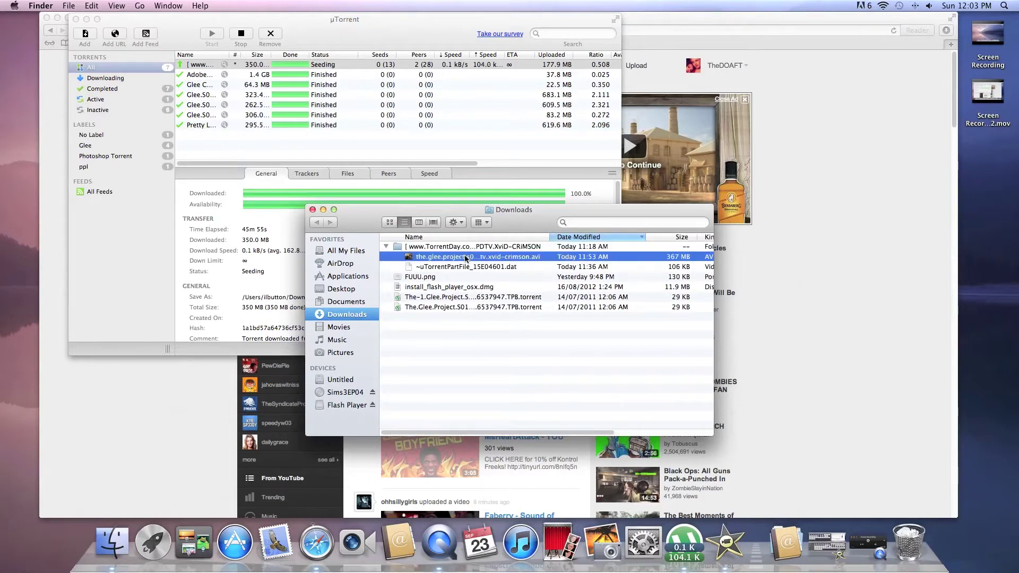
{"action": "double_click", "coordinate": [466, 258]}
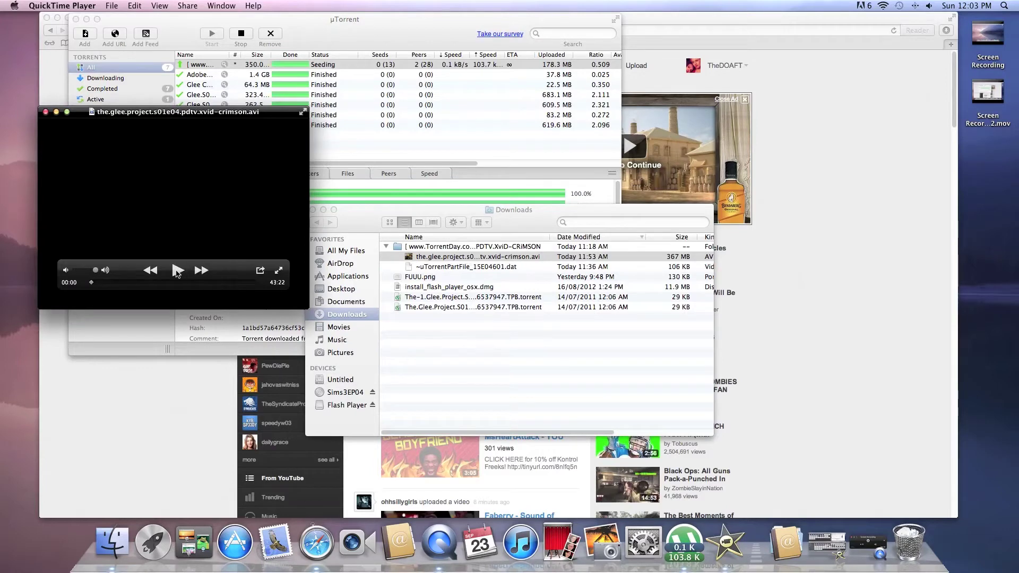
{"action": "left_click", "coordinate": [177, 271]}
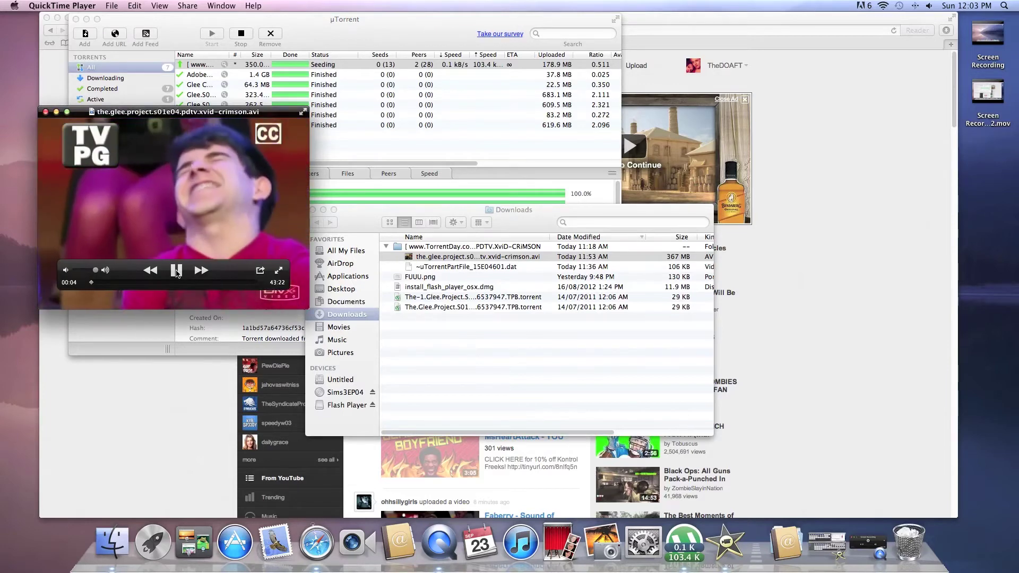
Pause the episode at 00:06 and close the QuickTime window
{"action": "left_click", "coordinate": [178, 271]}
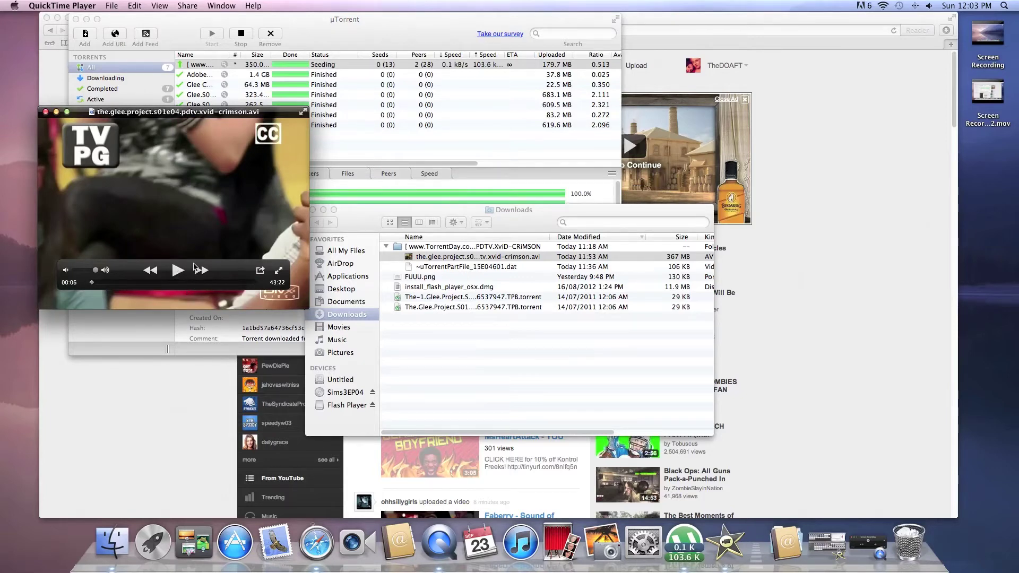
{"action": "left_click", "coordinate": [46, 112]}
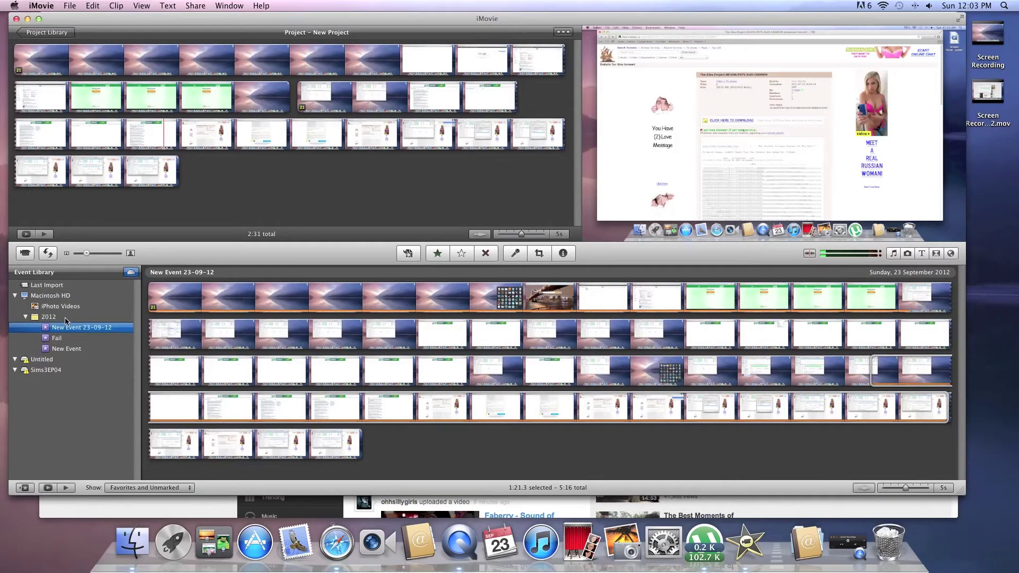
Create New Project 1 with No Theme, Widescreen (16:9) and 30 fps
{"action": "left_click", "coordinate": [61, 32]}
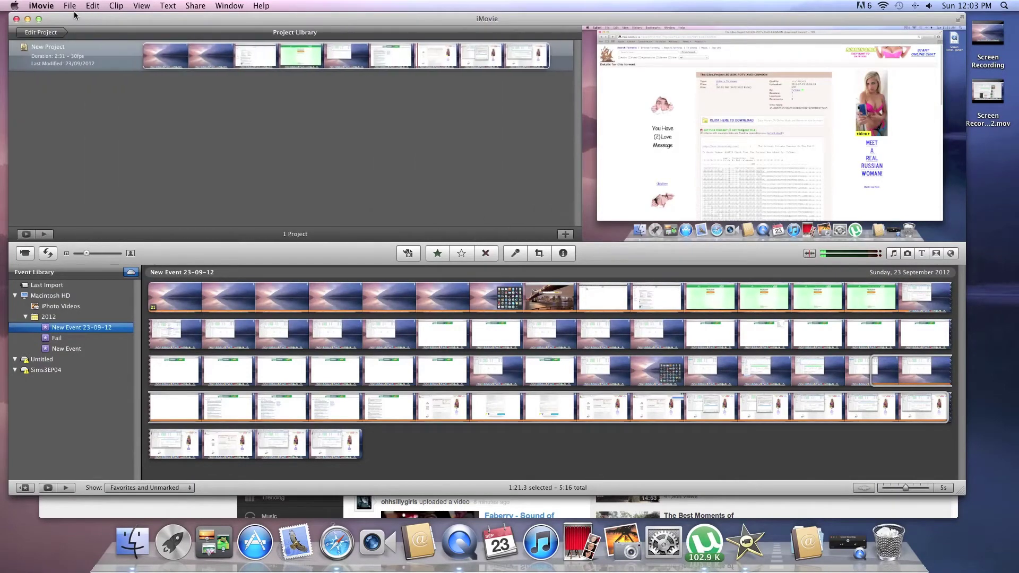
{"action": "left_click", "coordinate": [70, 7]}
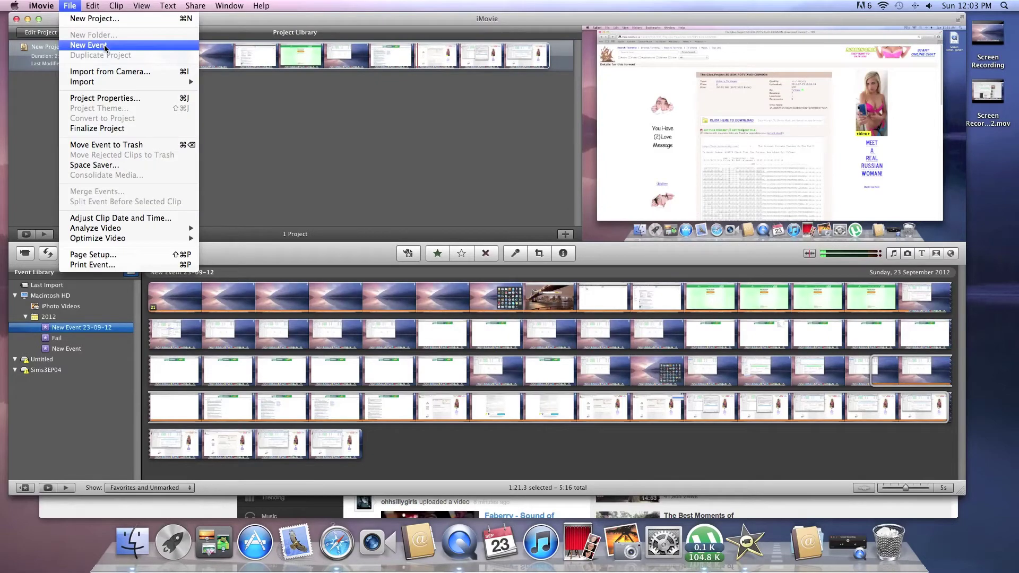
{"action": "left_click", "coordinate": [122, 22]}
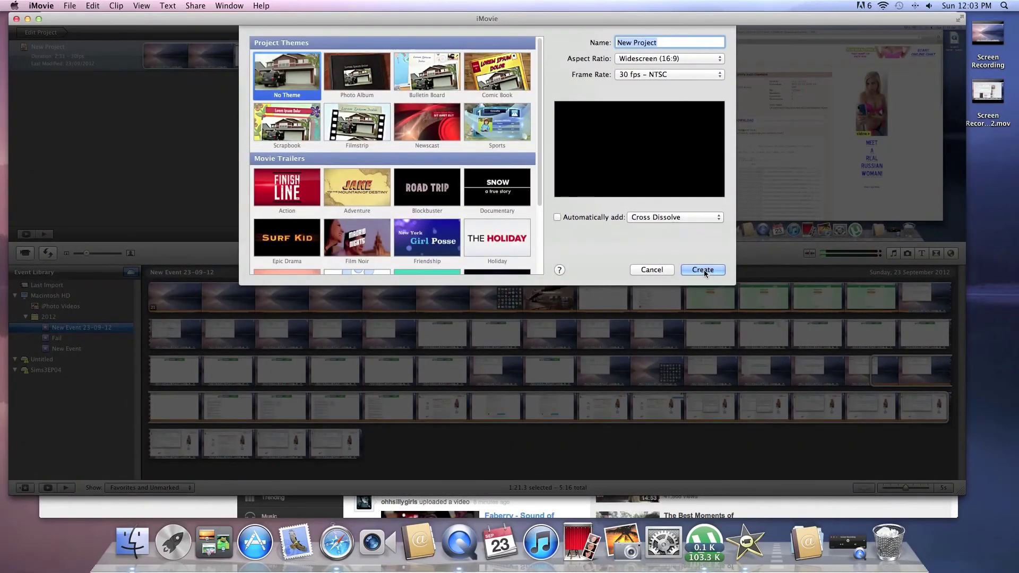
{"action": "left_click", "coordinate": [704, 270]}
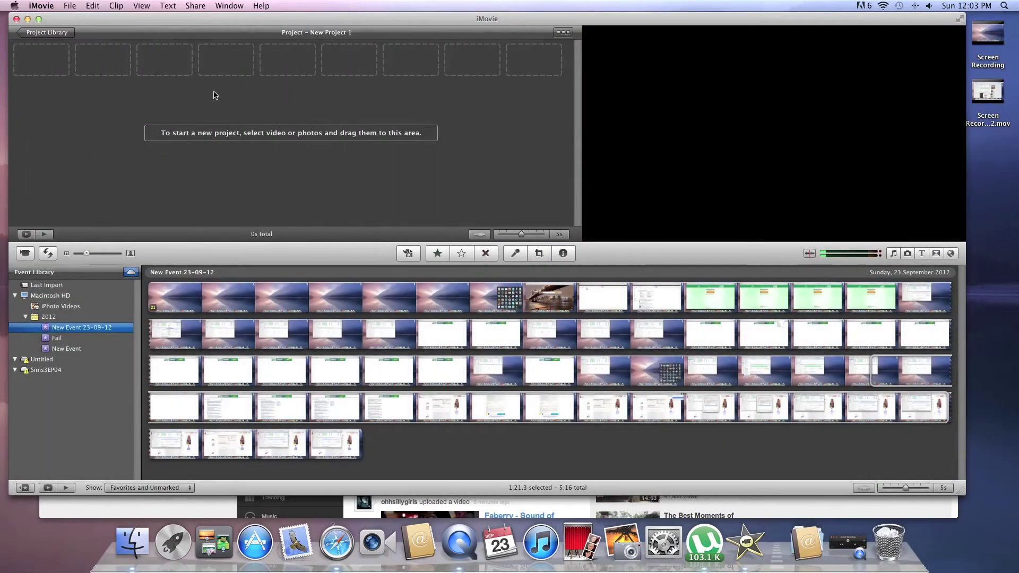
Start a Camera Archive import into a new event named 'Delete straight away'
{"action": "left_click", "coordinate": [75, 6]}
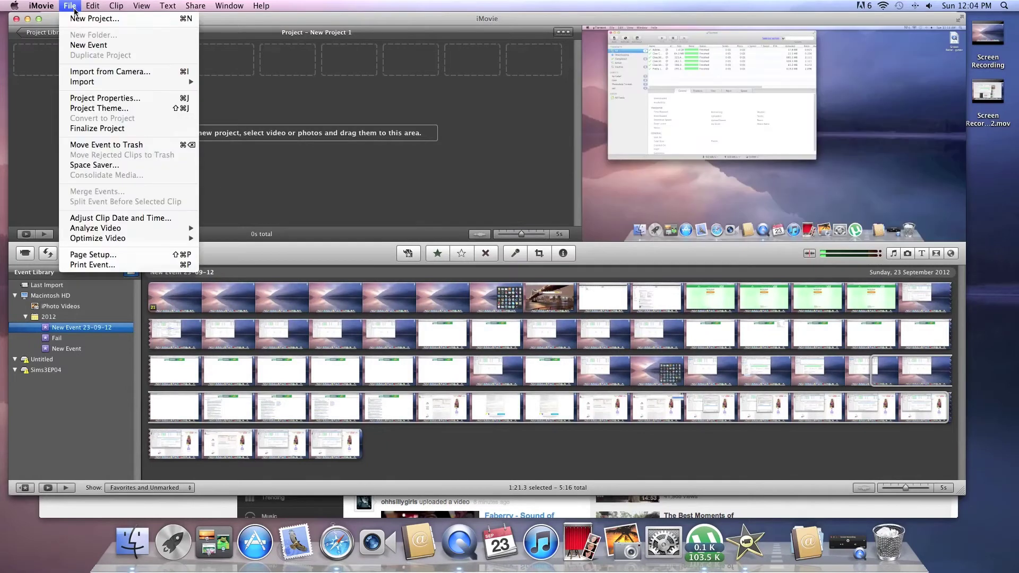
{"action": "mouse_move", "coordinate": [131, 84]}
{"action": "left_click", "coordinate": [251, 94]}
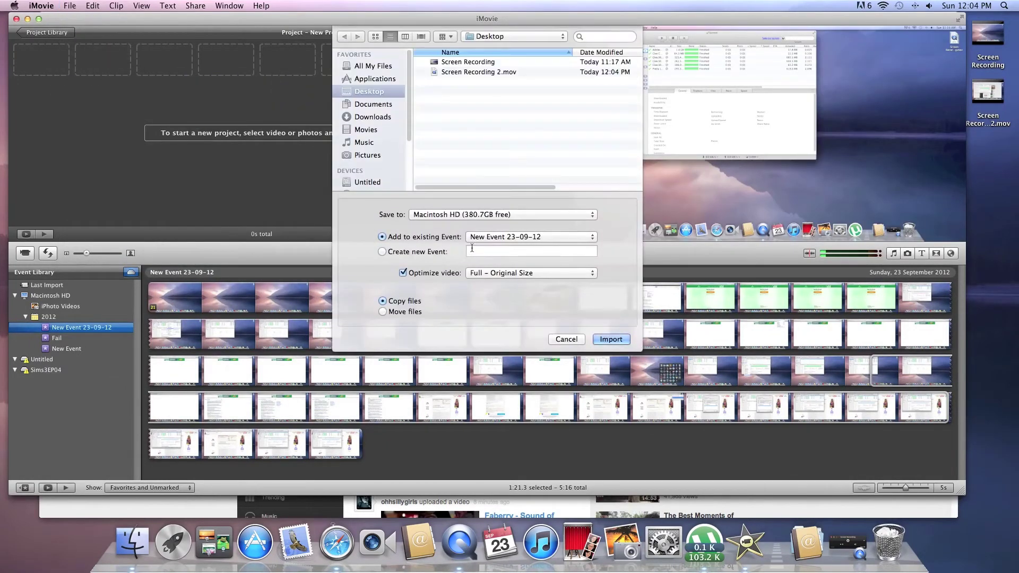
{"action": "left_click", "coordinate": [382, 252]}
{"action": "type", "text": "Deal"}
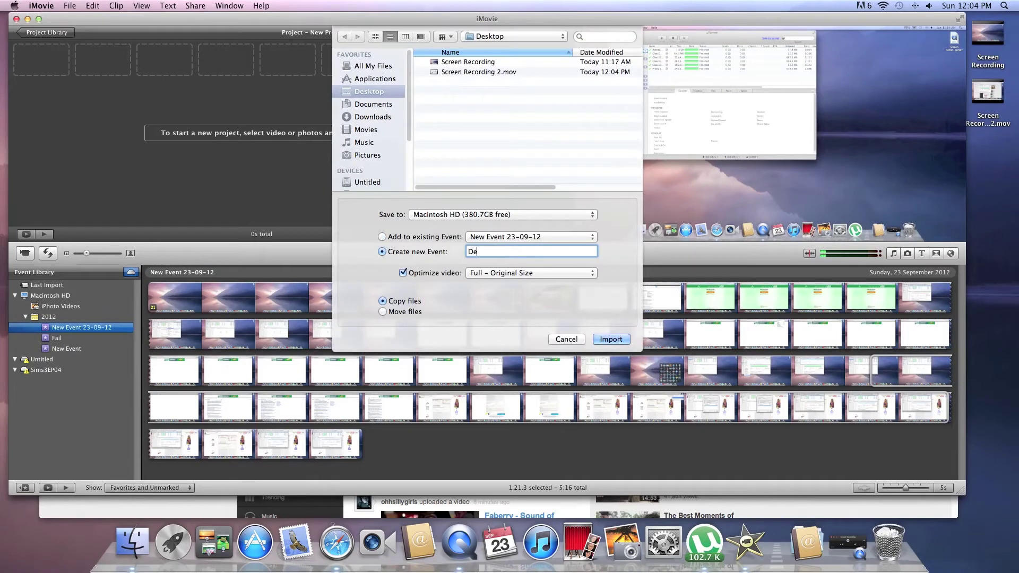
{"action": "key", "text": "BackSpace"}
{"action": "type", "text": "aw"}
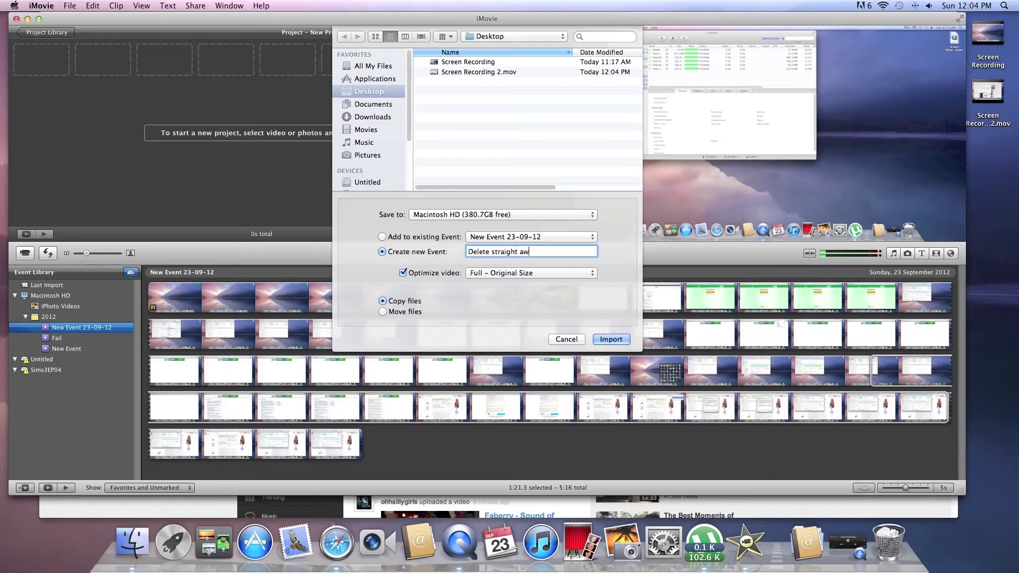
{"action": "type", "text": "ay"}
Import the Glee Project .avi episode from the Downloads folder
{"action": "left_click", "coordinate": [378, 117]}
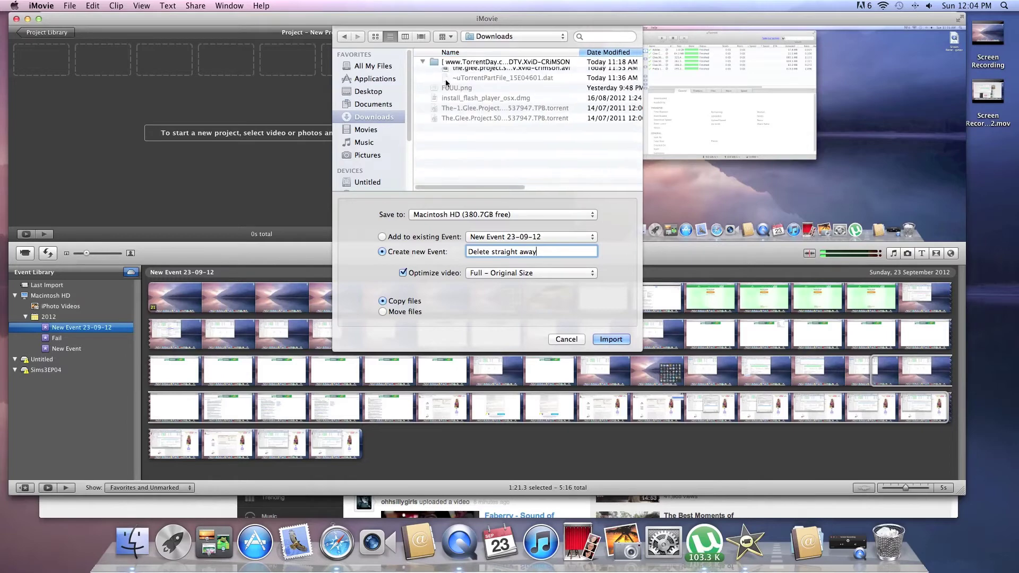
{"action": "left_click", "coordinate": [489, 72]}
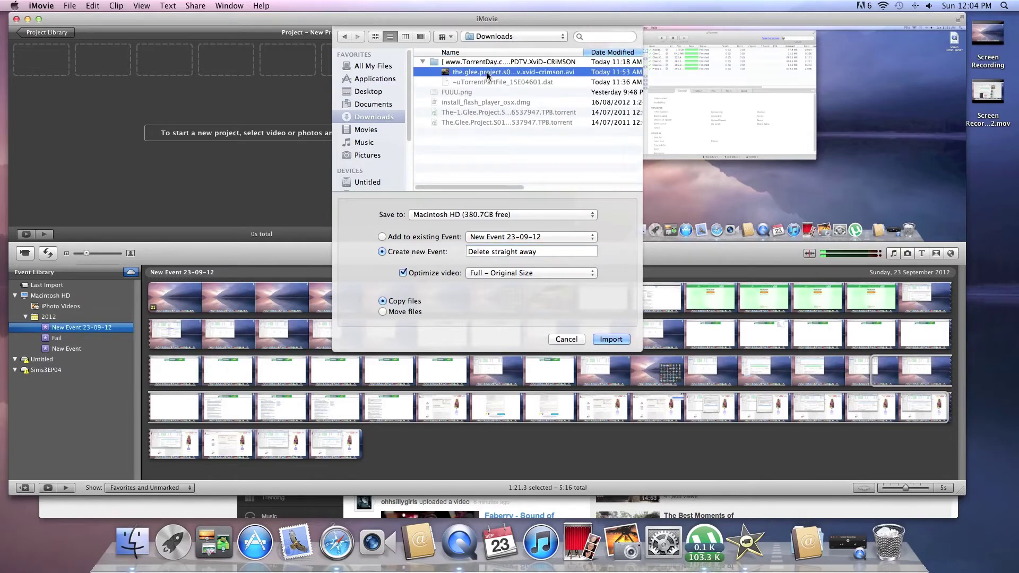
{"action": "left_click", "coordinate": [611, 344]}
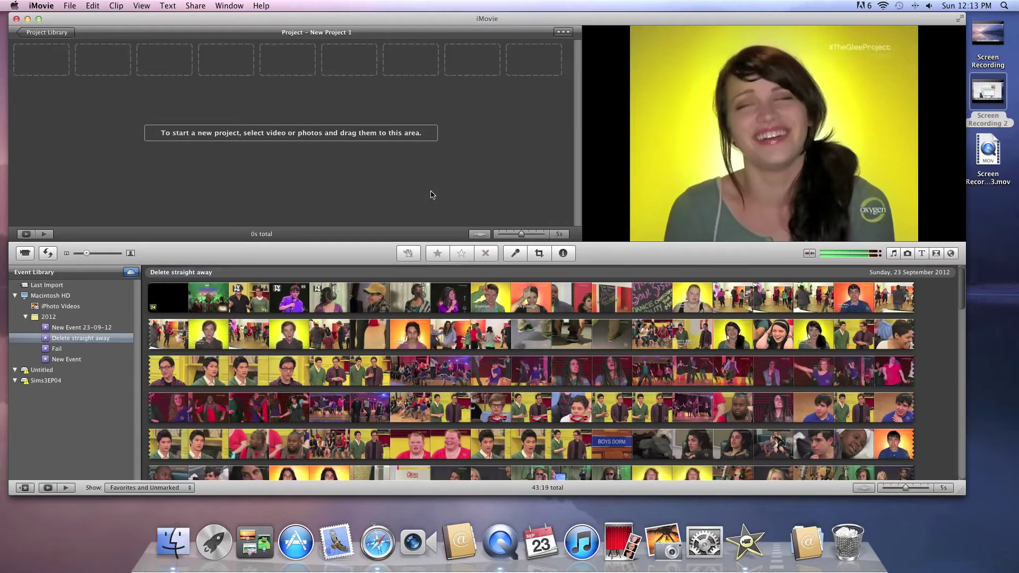
Append the glee title card clip to New Project 1
{"action": "scroll", "coordinate": [477, 412], "scroll_direction": "down", "scroll_amount": 15}
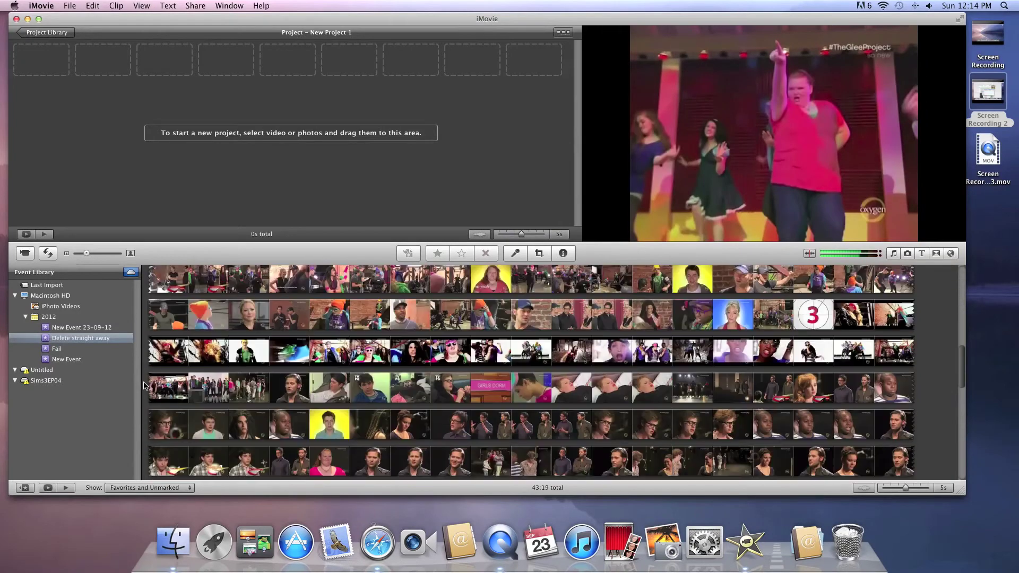
{"action": "scroll", "coordinate": [477, 413], "scroll_direction": "up", "scroll_amount": 5}
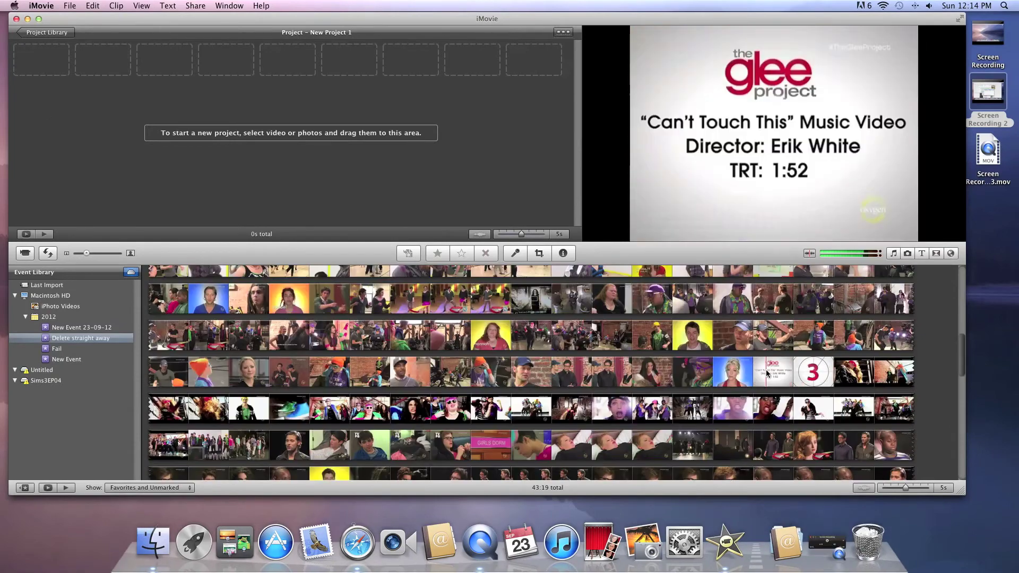
{"action": "left_click", "coordinate": [810, 370]}
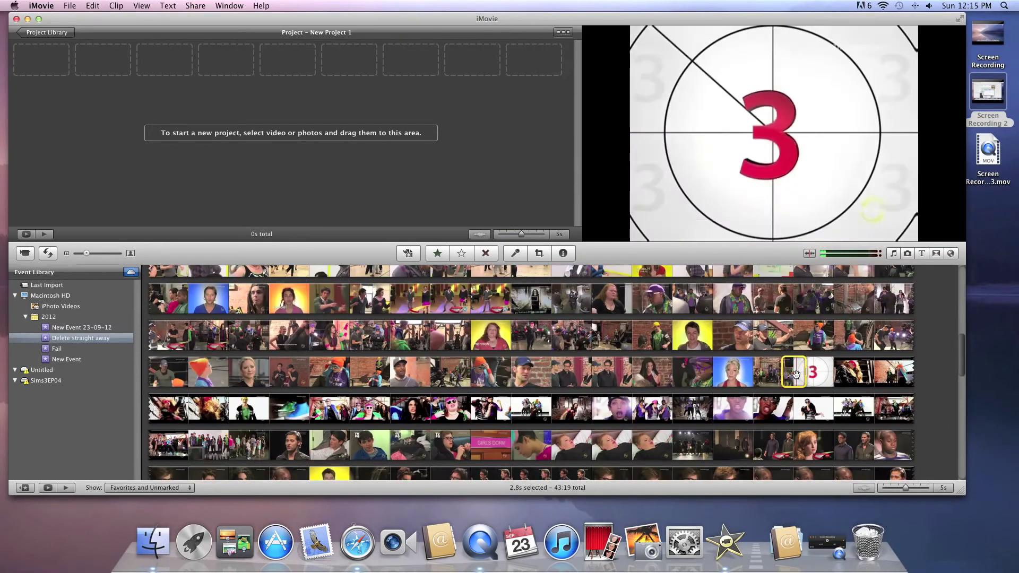
{"action": "key", "text": "e"}
{"action": "key", "text": "i"}
{"action": "key", "text": "i"}
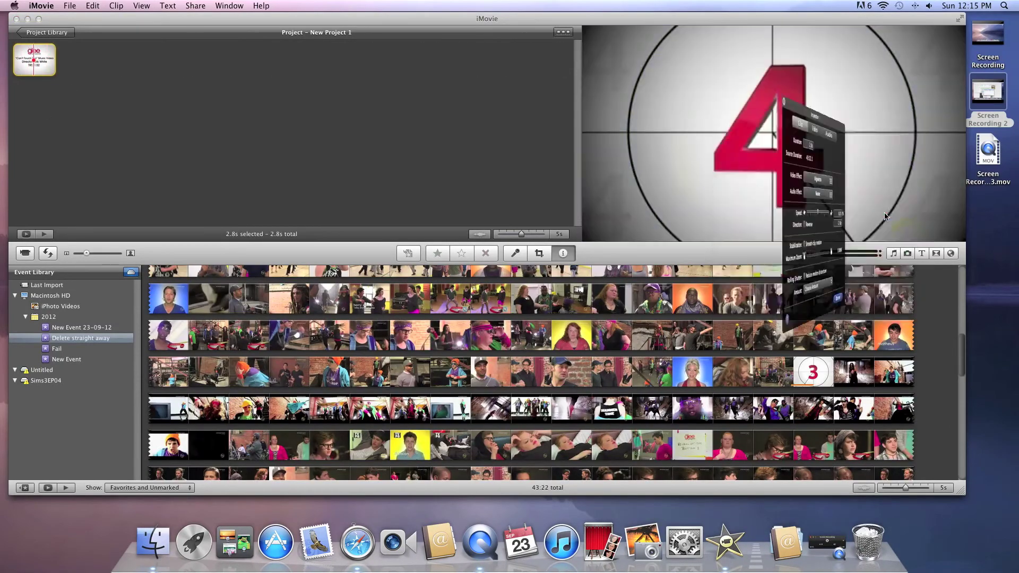
Append a short range of the episode to the project
{"action": "mouse_move", "coordinate": [17, 60]}
{"action": "scroll", "coordinate": [477, 372], "scroll_direction": "up", "scroll_amount": 10}
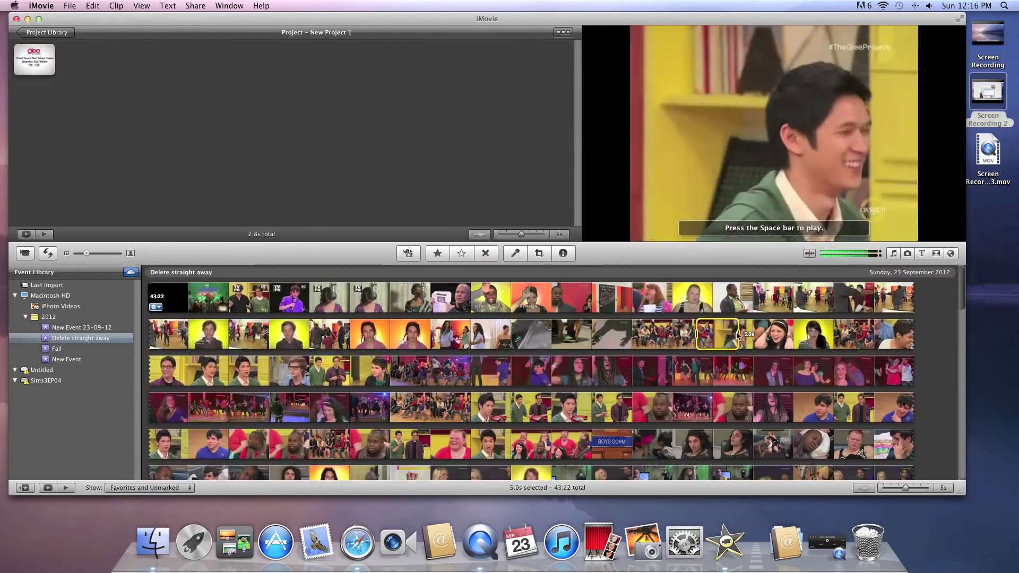
{"action": "left_click", "coordinate": [733, 334]}
{"action": "key", "text": "e"}
{"action": "key", "text": "i"}
{"action": "left_click", "coordinate": [891, 387]}
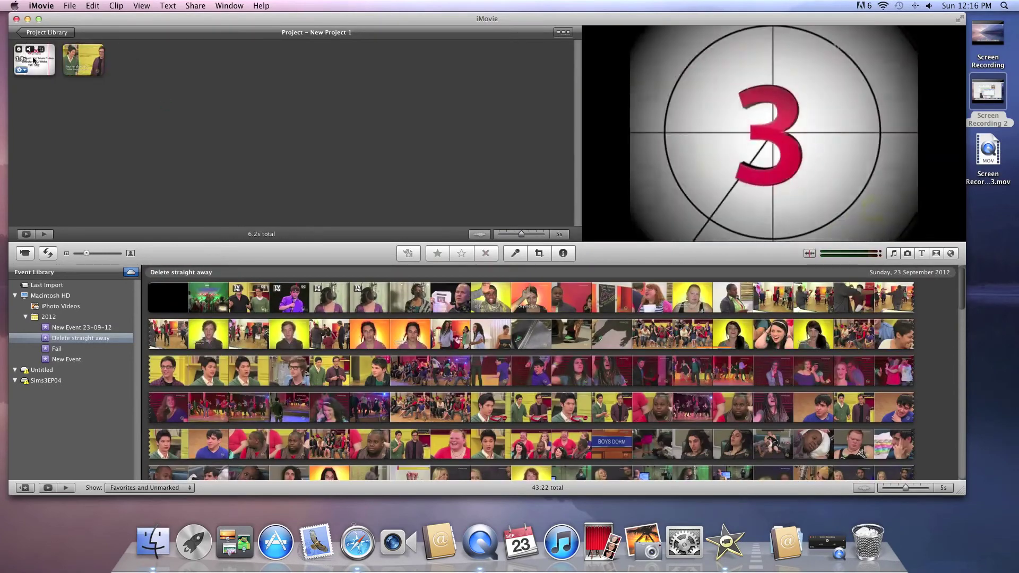
Append a 22-second stretch of episode clips, play it back, and delete the extra long clip
{"action": "left_click_drag", "start_coordinate": [631, 334], "coordinate": [808, 335]}
{"action": "key", "text": "e"}
{"action": "scroll", "coordinate": [466, 383], "scroll_direction": "down", "scroll_amount": 1}
{"action": "scroll", "coordinate": [467, 383], "scroll_direction": "down", "scroll_amount": 20}
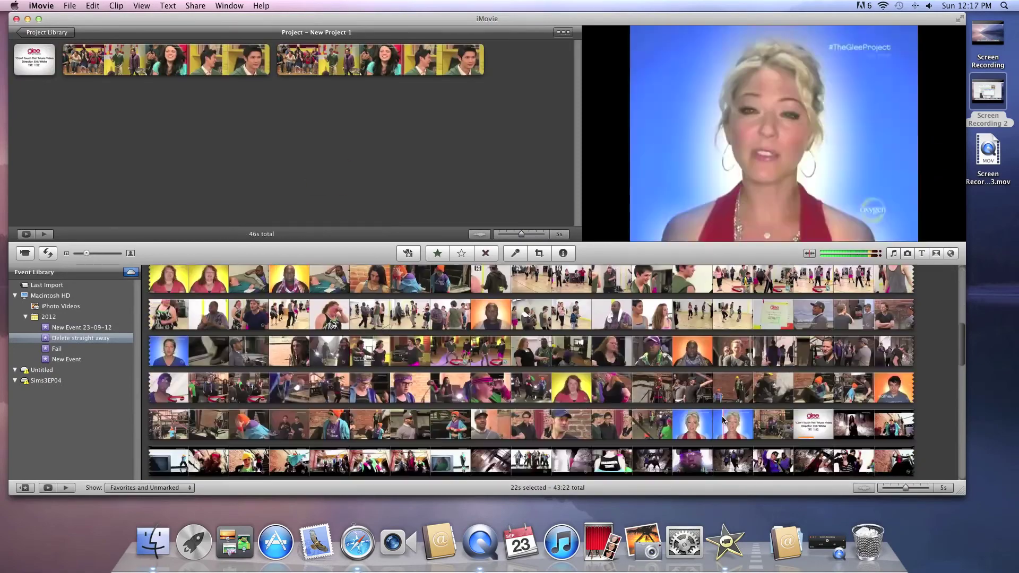
{"action": "scroll", "coordinate": [494, 361], "scroll_direction": "down", "scroll_amount": 3}
{"action": "key", "text": "space"}
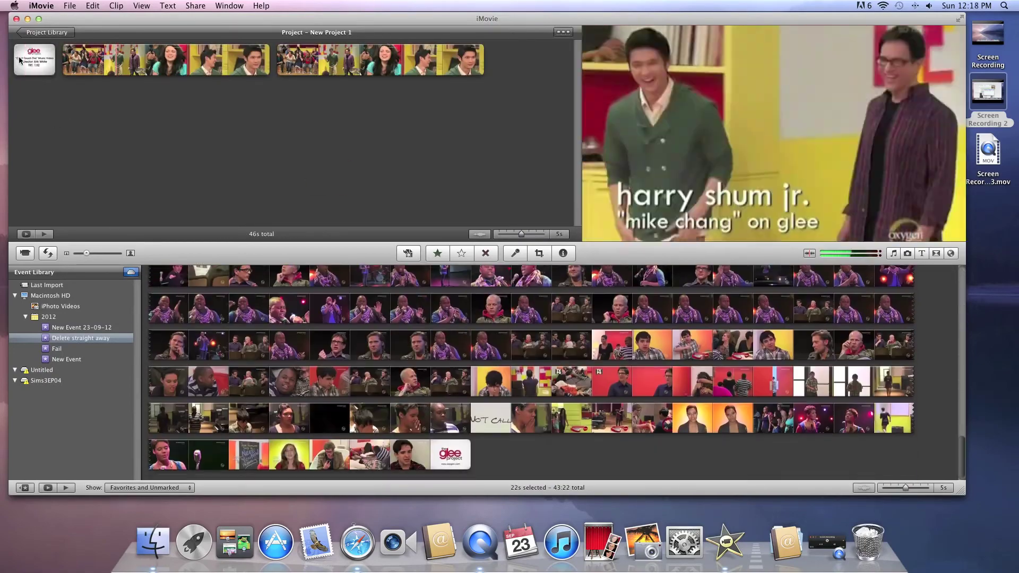
{"action": "left_click", "coordinate": [301, 60]}
{"action": "key", "text": "Delete"}
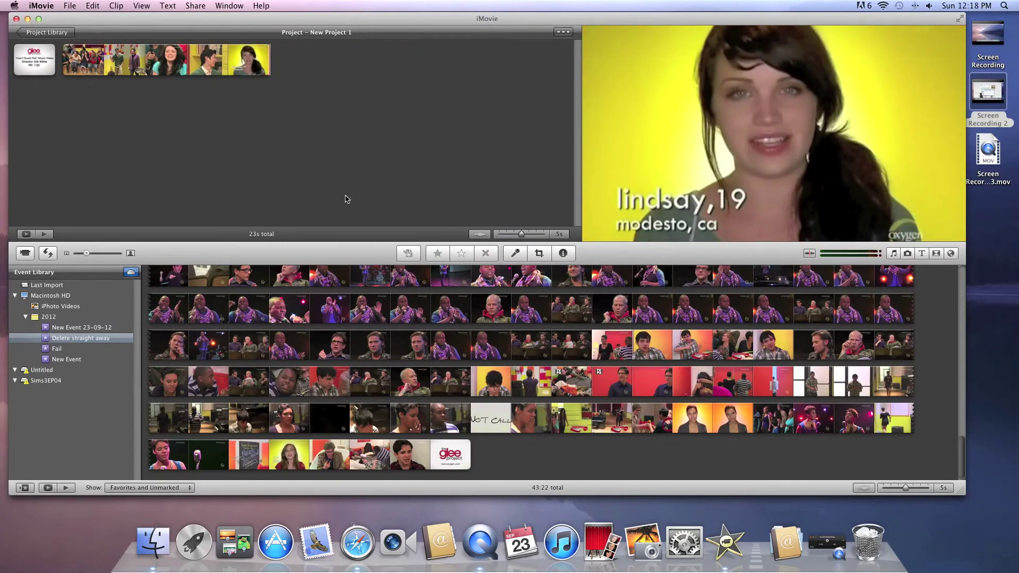
{"action": "left_click", "coordinate": [922, 254]}
Place a Centered DERP title at the end of the project and confirm its font
{"action": "left_click_drag", "start_coordinate": [753, 319], "coordinate": [304, 58]}
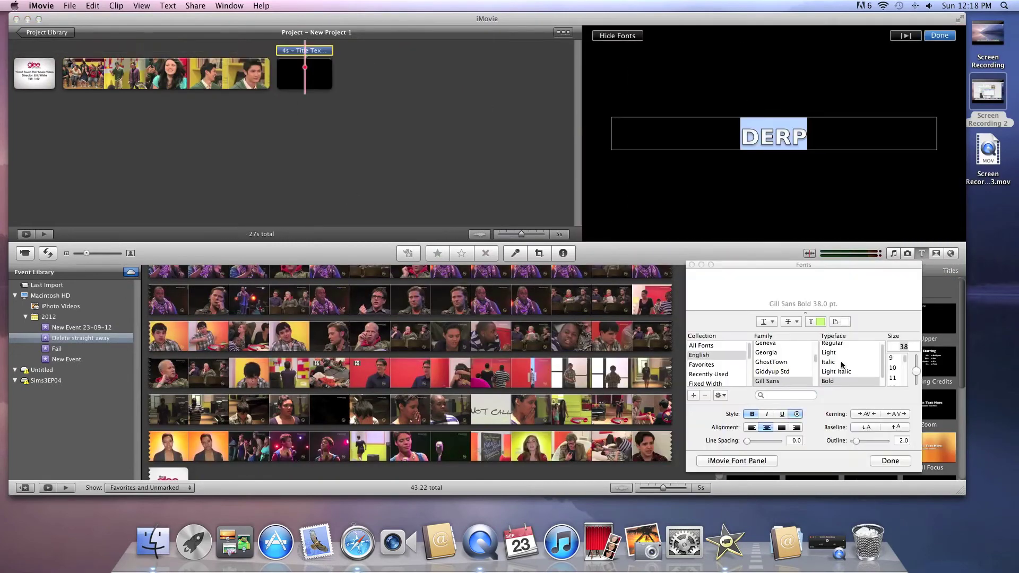
{"action": "key", "text": "Down"}
{"action": "key", "text": "Down"}
{"action": "key", "text": "Down"}
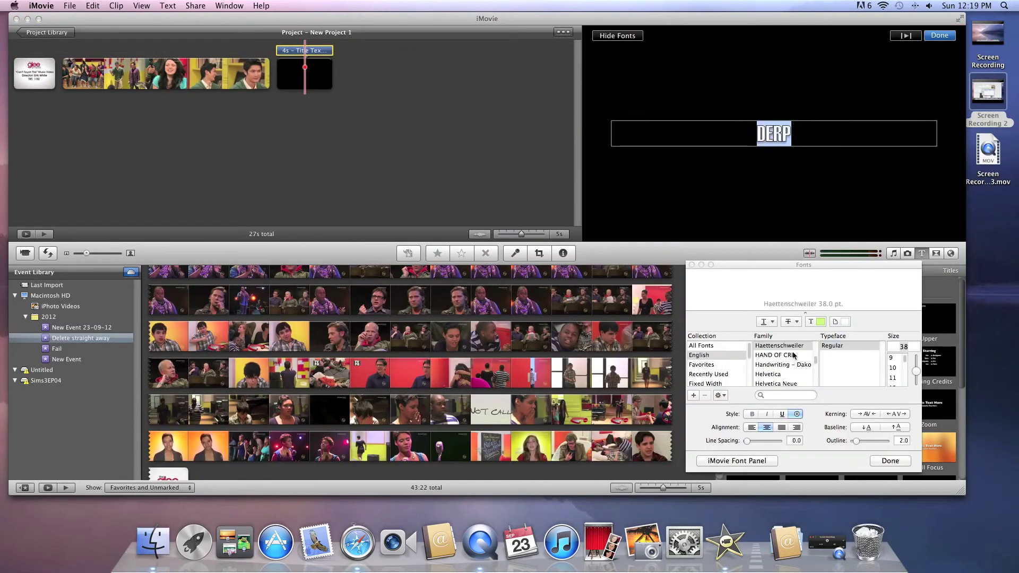
{"action": "left_click", "coordinate": [826, 128]}
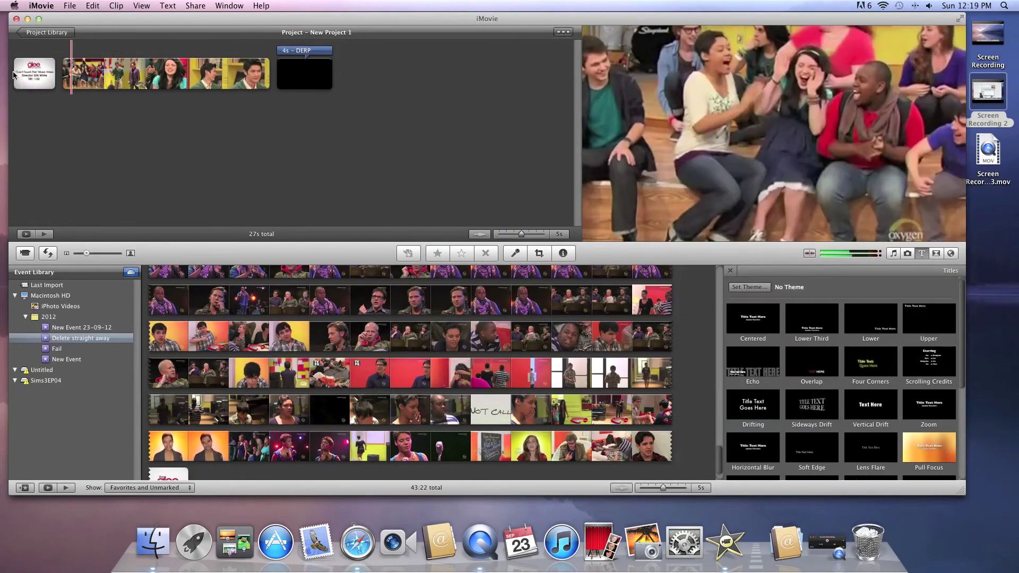
Insert a 2-second countdown range at the start, followed by a 1-second clip
{"action": "scroll", "coordinate": [409, 372], "scroll_direction": "up", "scroll_amount": 5}
{"action": "left_click_drag", "start_coordinate": [323, 289], "coordinate": [21, 74]}
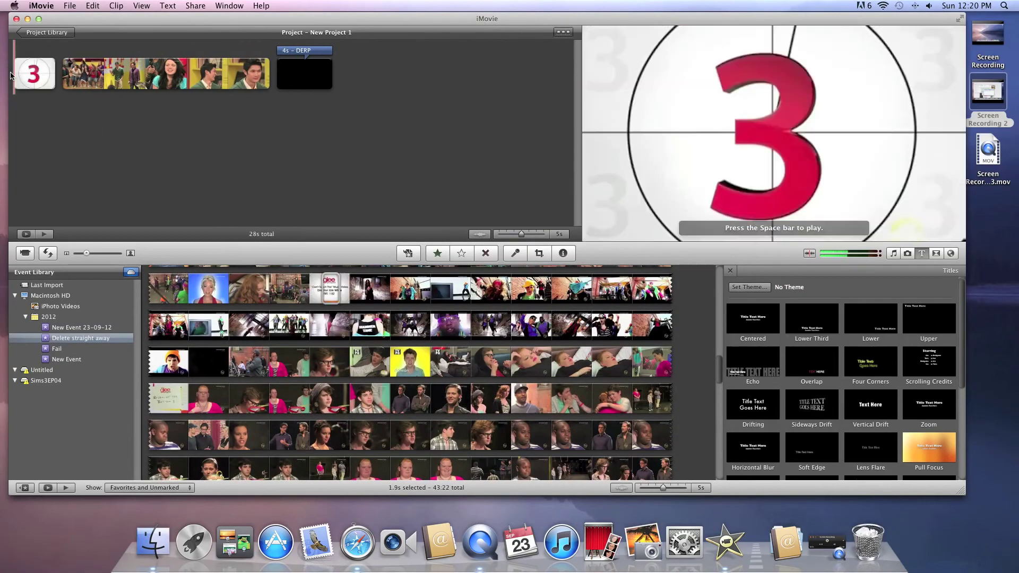
{"action": "left_click_drag", "start_coordinate": [96, 73], "coordinate": [37, 72]}
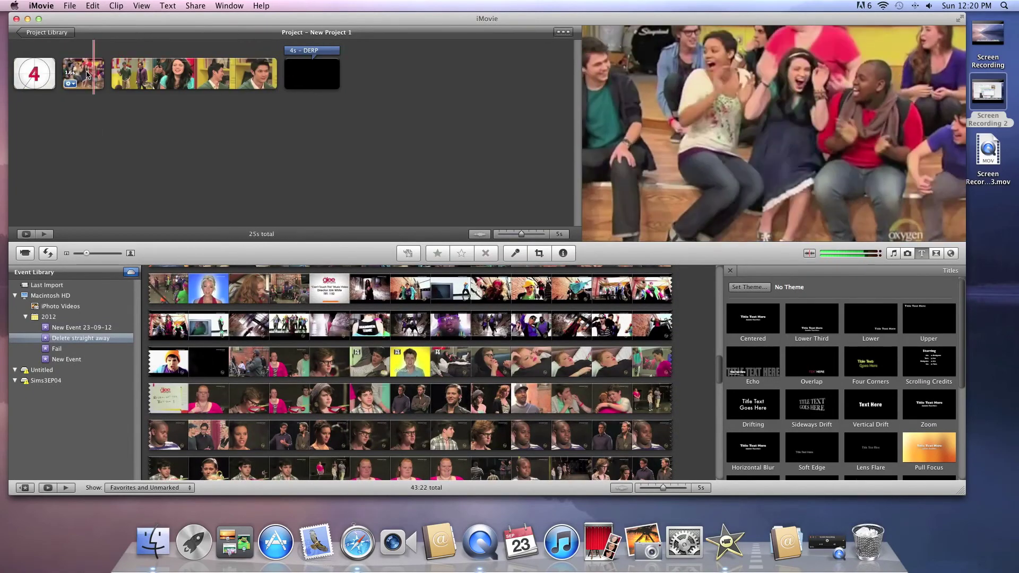
{"action": "left_click", "coordinate": [59, 84]}
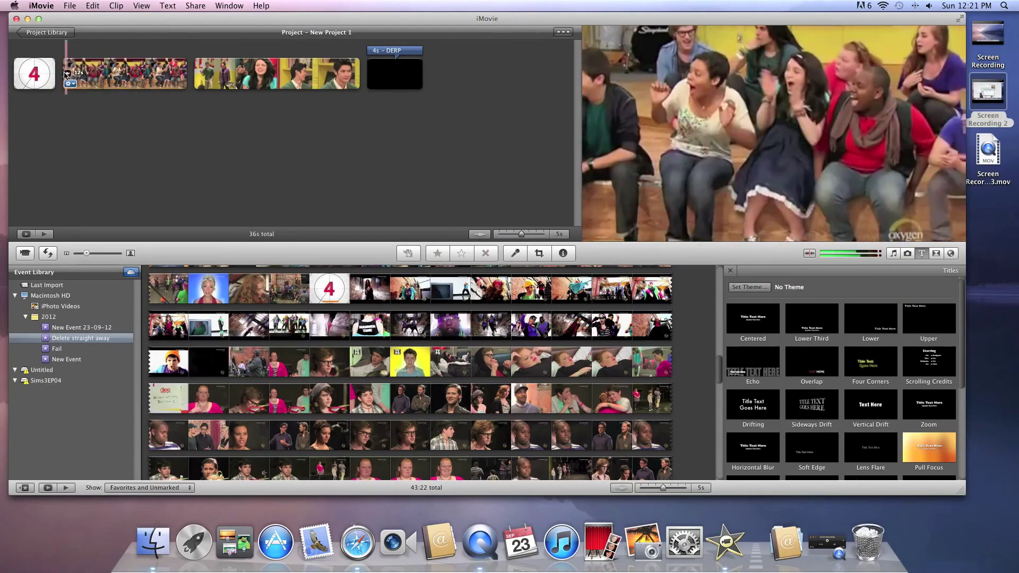
{"action": "scroll", "coordinate": [409, 372], "scroll_direction": "up", "scroll_amount": 5}
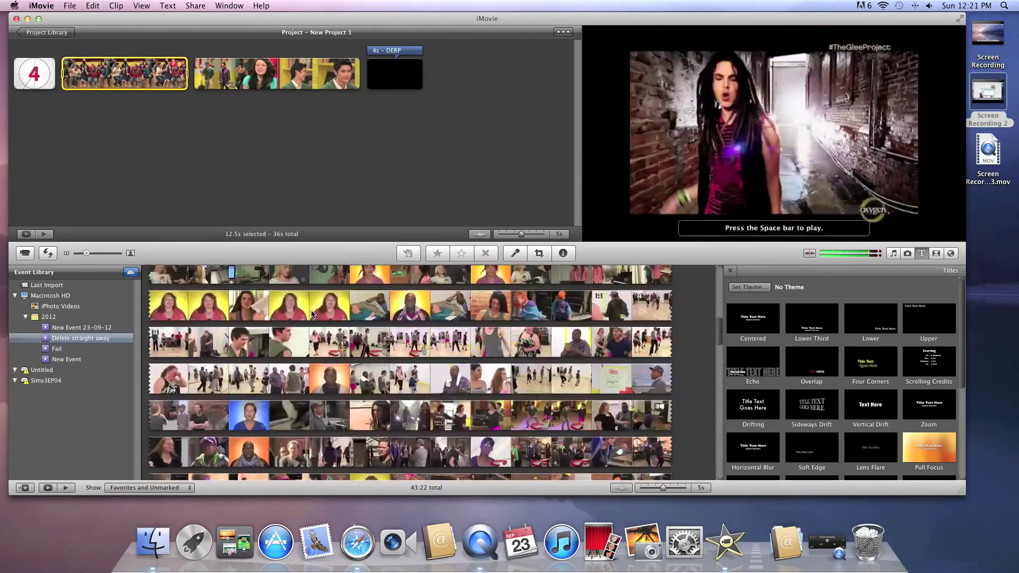
{"action": "left_click_drag", "start_coordinate": [385, 370], "coordinate": [29, 77]}
Trim part of the long third clip and a 2.7-second range, then replay the project
{"action": "left_click", "coordinate": [175, 74]}
{"action": "key", "text": "Delete"}
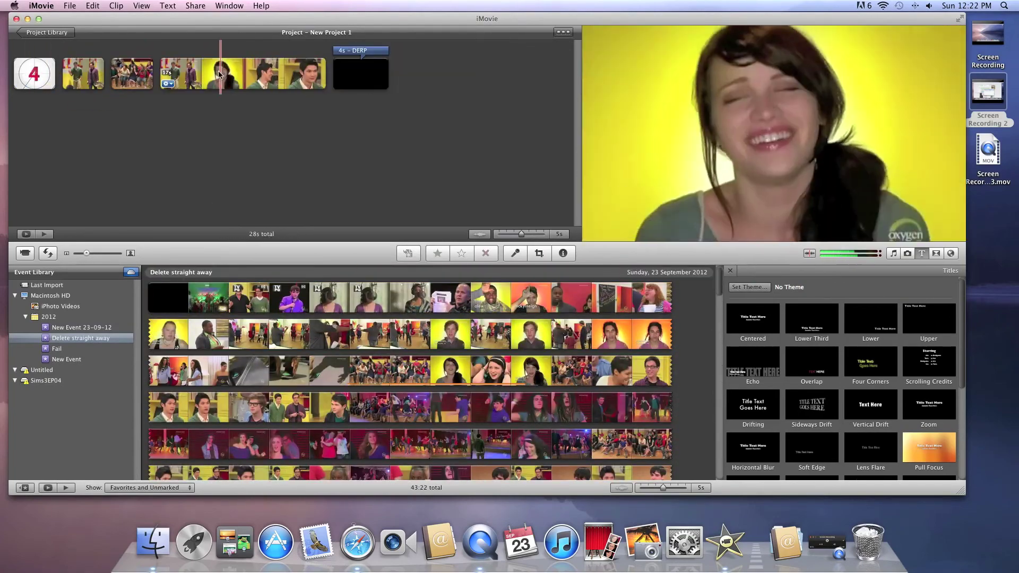
{"action": "left_click", "coordinate": [244, 74]}
{"action": "left_click_drag", "start_coordinate": [238, 74], "coordinate": [61, 74]}
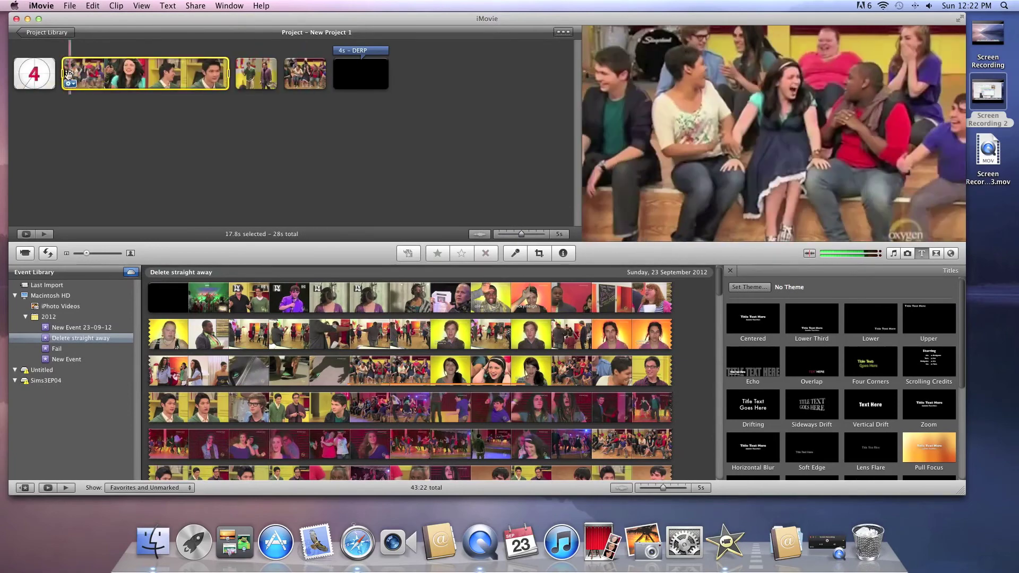
{"action": "left_click_drag", "start_coordinate": [130, 75], "coordinate": [131, 74]}
{"action": "key", "text": "Delete"}
{"action": "key", "text": "space"}
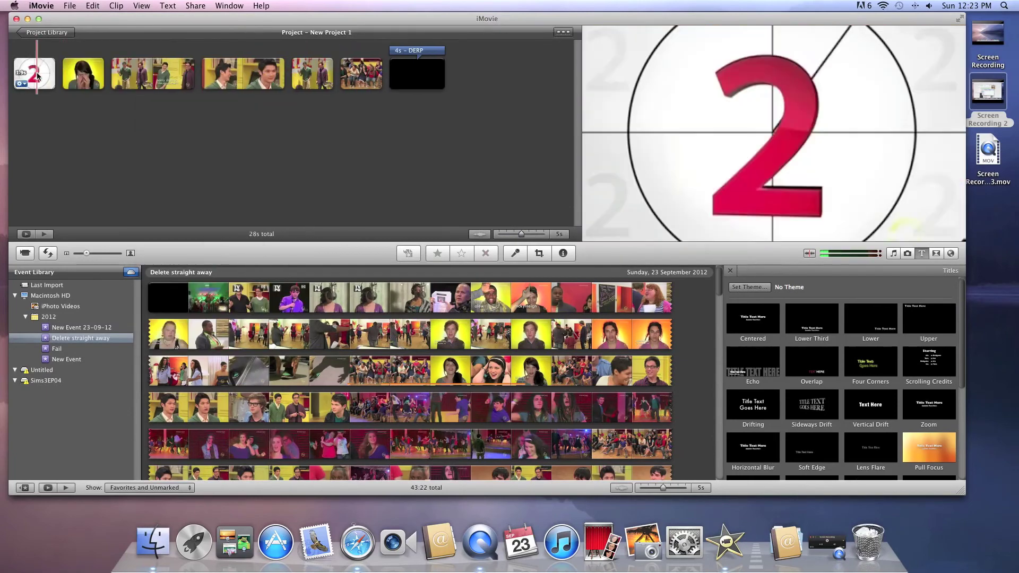
Delete the unwanted mid-project clips and the leftover 1-second clip, then export as HD movie
{"action": "left_click", "coordinate": [229, 74]}
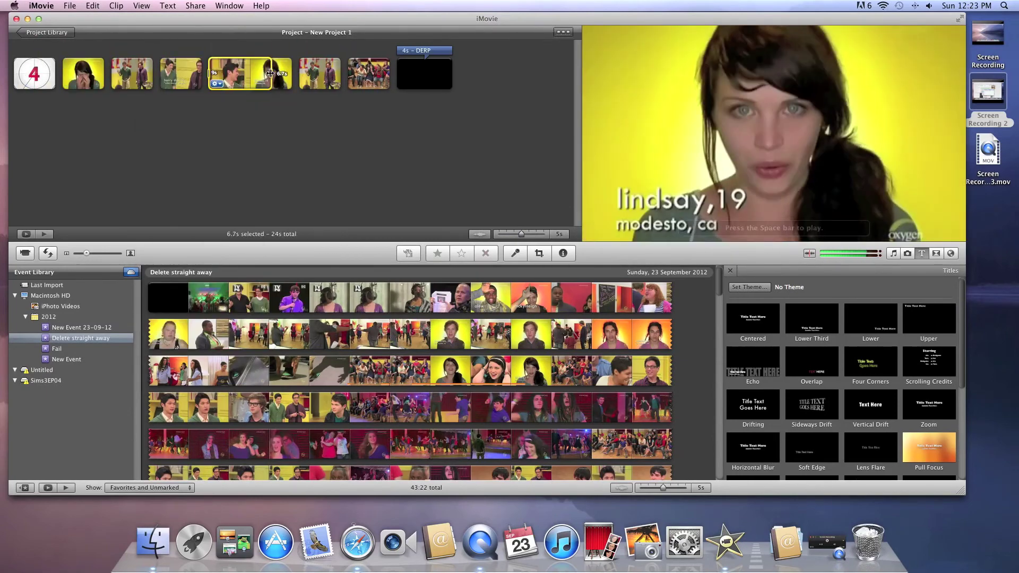
{"action": "key", "text": "Delete"}
{"action": "left_click", "coordinate": [292, 74]}
{"action": "key", "text": "Delete"}
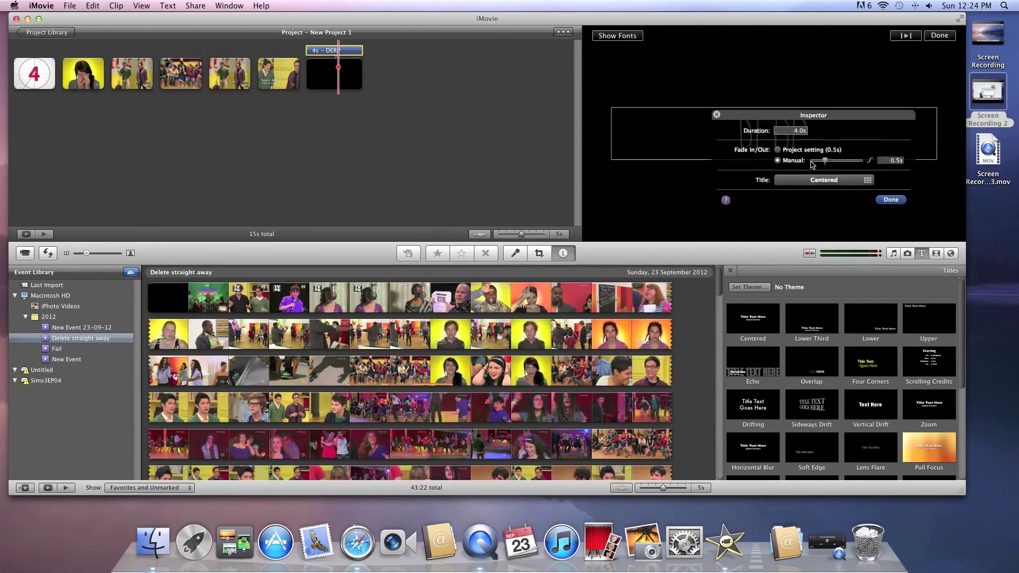
{"action": "left_click", "coordinate": [196, 6]}
{"action": "left_click", "coordinate": [238, 126]}
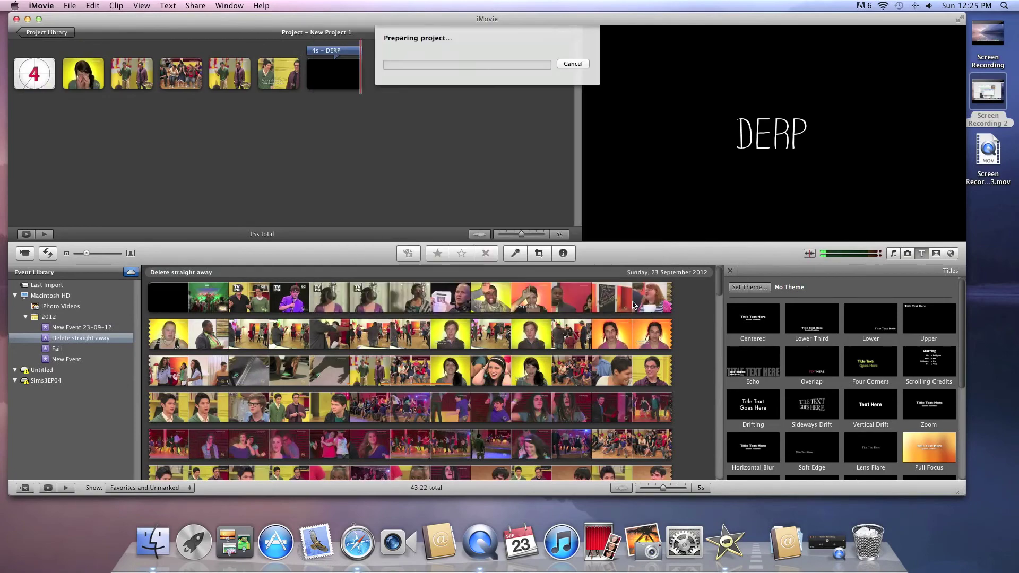
Return to the Project Library once the HD 1080p export of New Project 1 finishes
{"action": "left_click", "coordinate": [67, 35]}
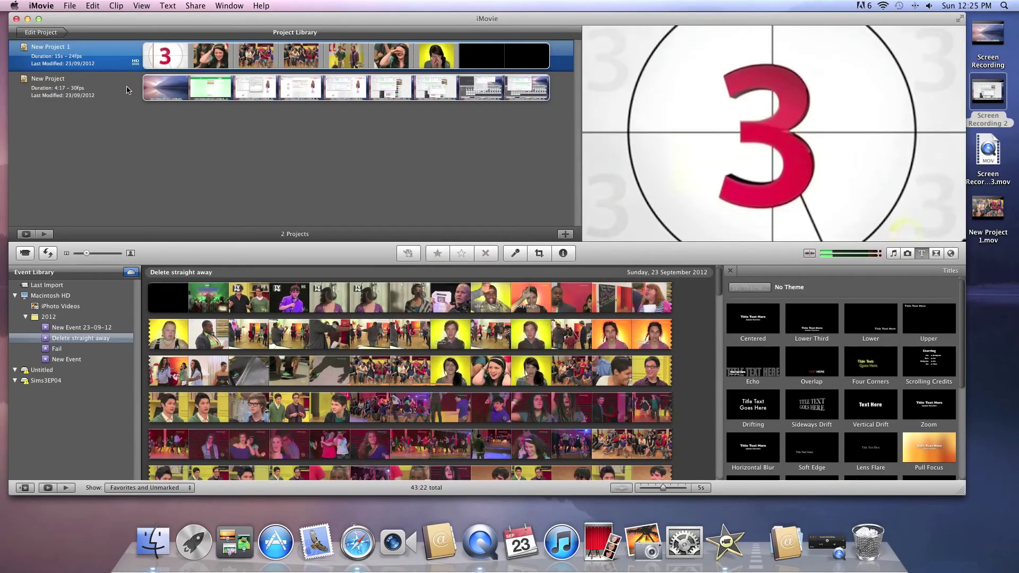